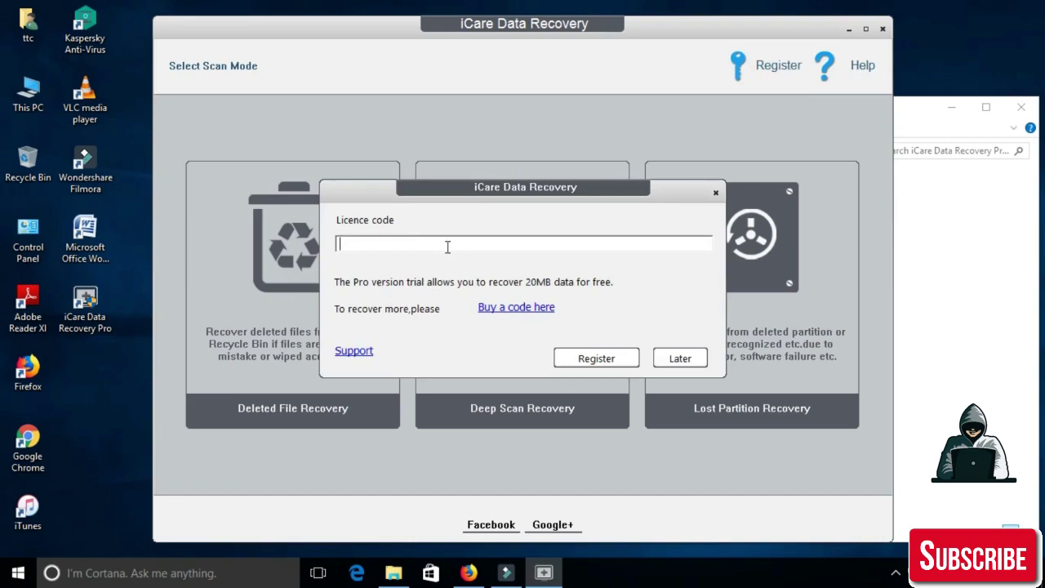
Step: Try to register the program by entering a licence code, and dismiss the registration dialog
text(jjj)
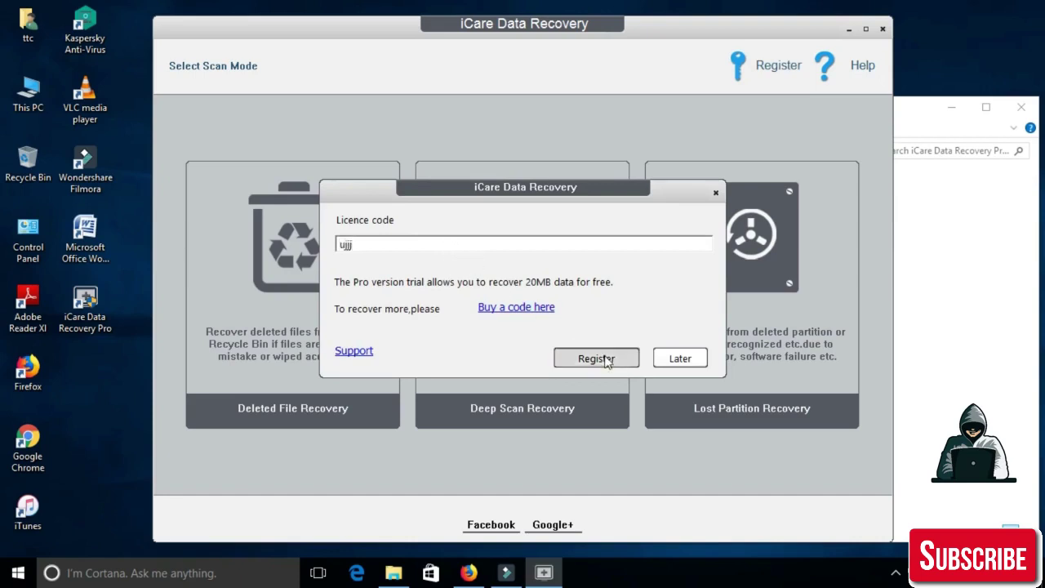
click(601, 359)
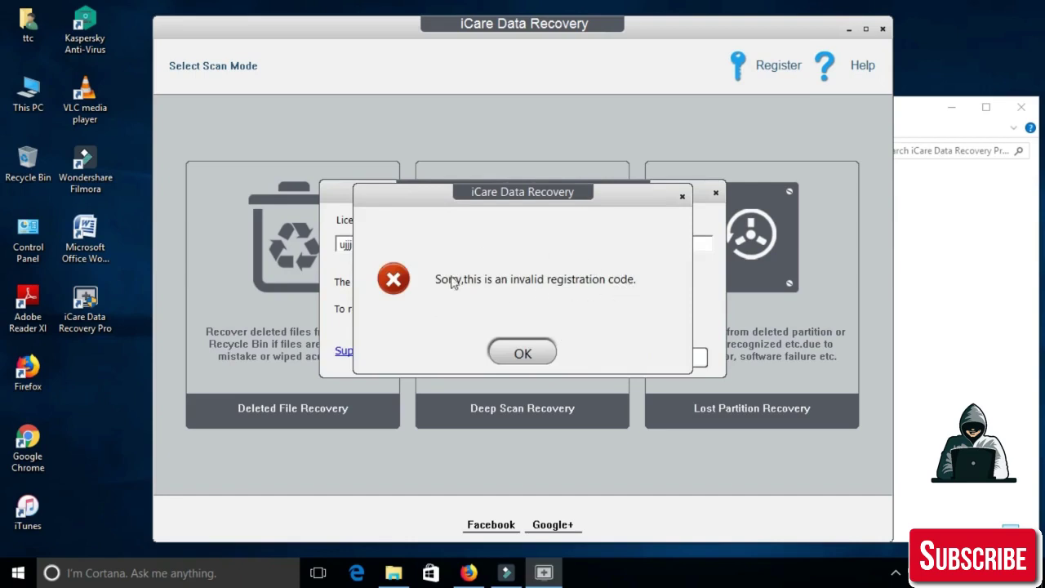
click(522, 353)
click(677, 358)
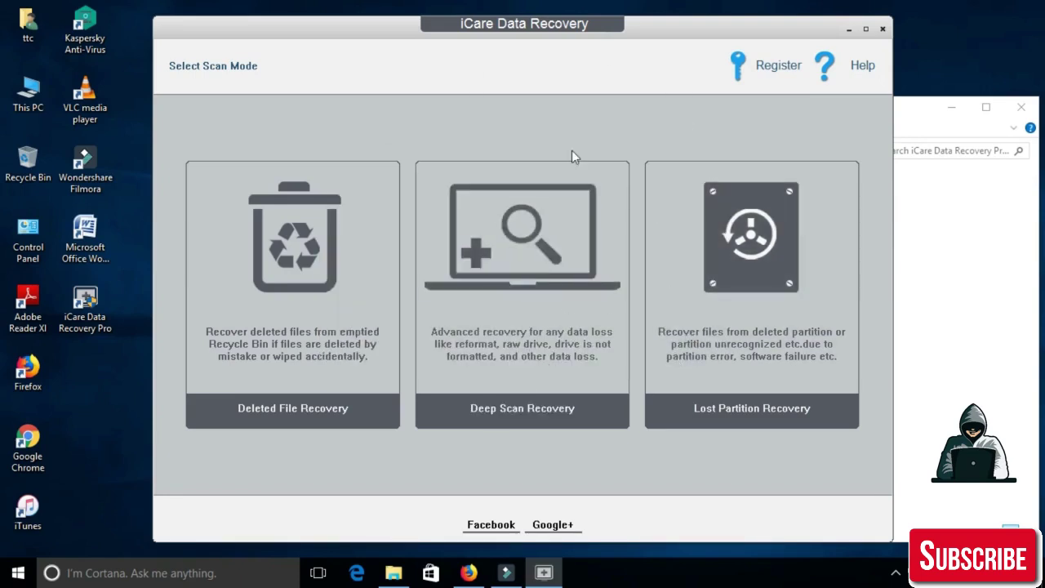
Step: Refresh the desktop and close iCare Data Recovery, confirming the exit
right_click(893, 27)
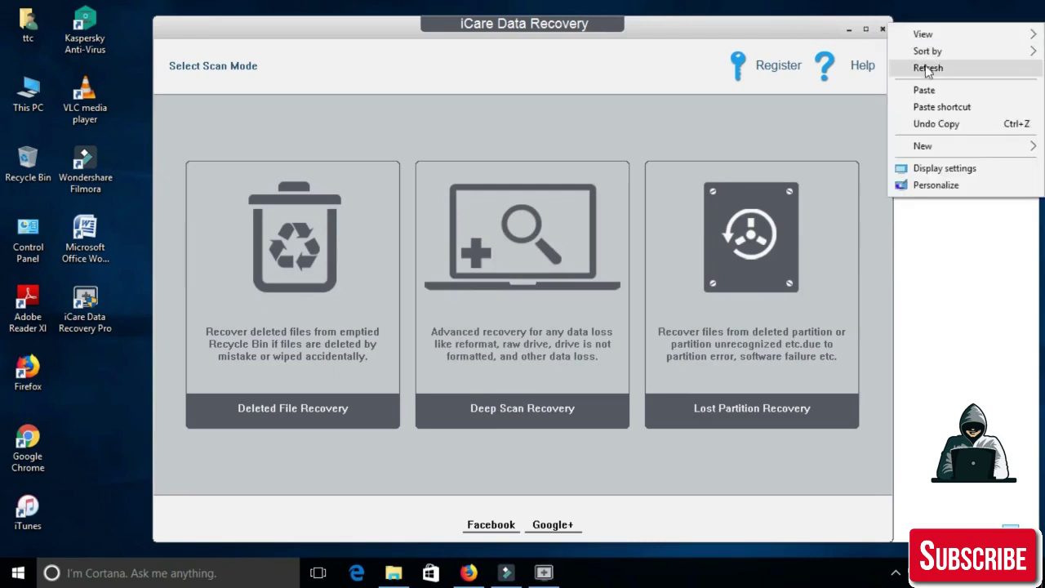
click(922, 70)
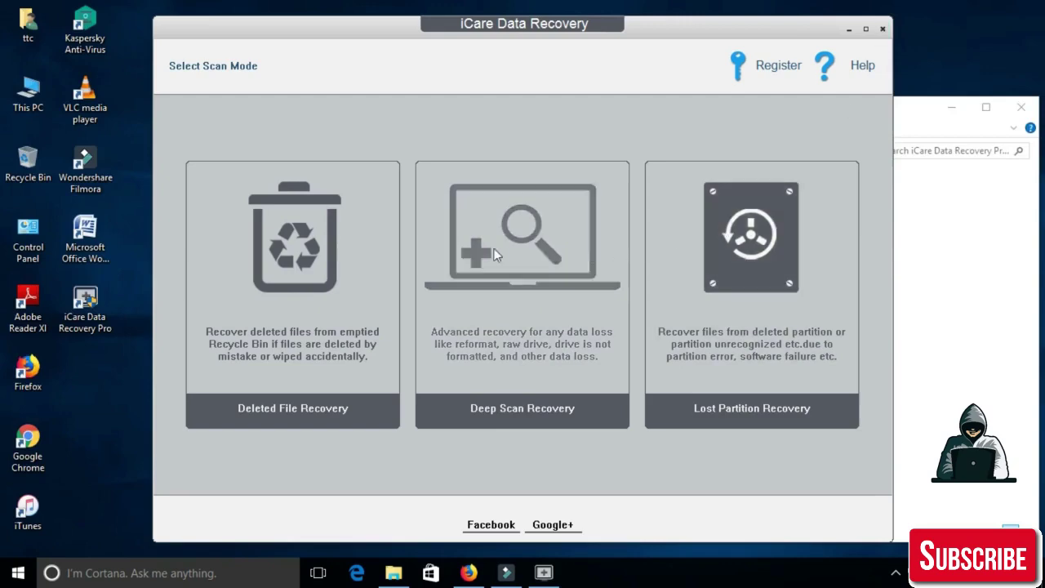
click(883, 29)
click(476, 355)
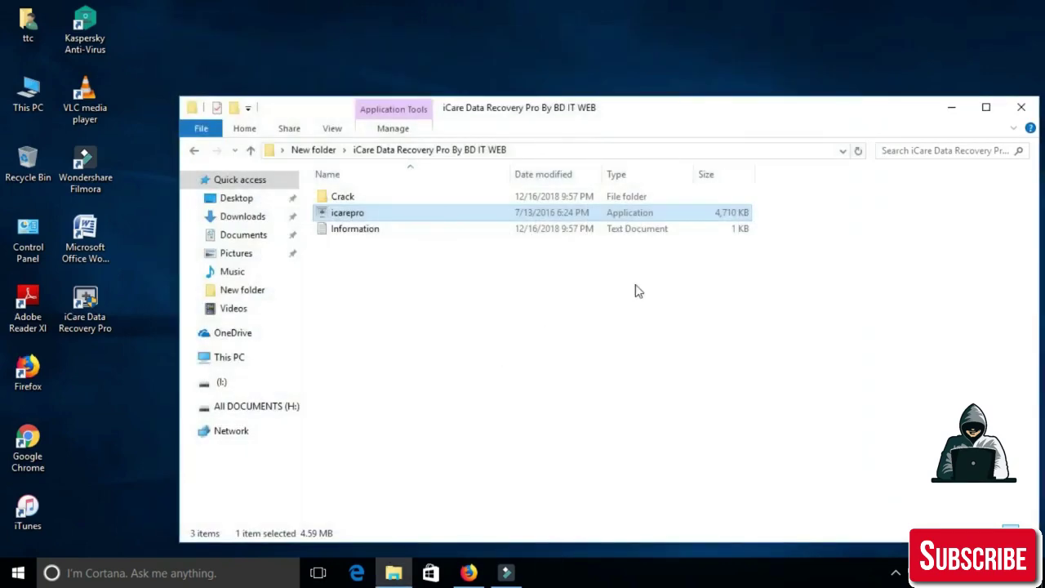
Step: Open the Crack folder, move its window aside to uncover the desktop icons, and refresh the desktop
click(339, 199)
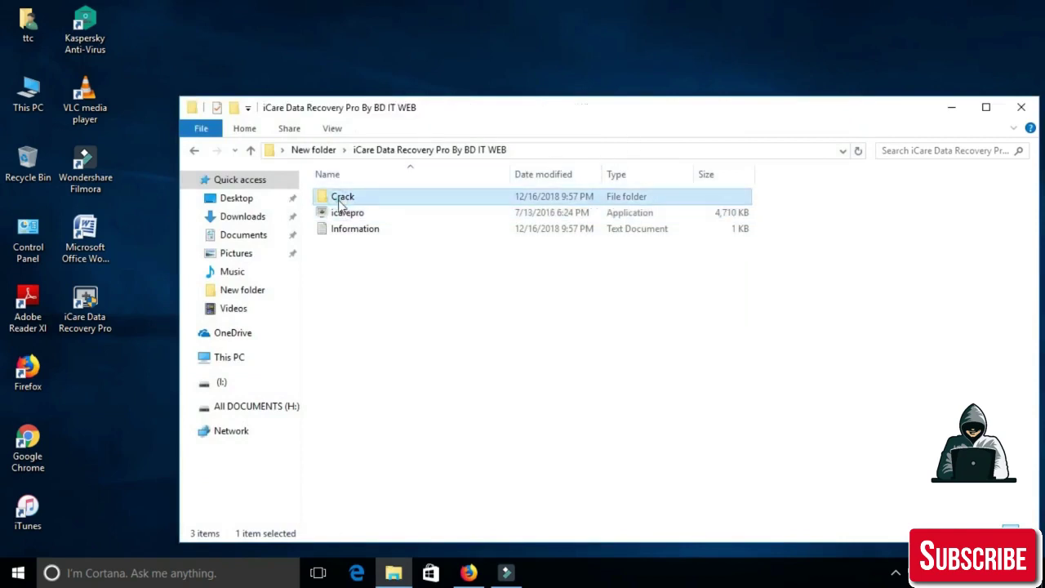
double_click(341, 204)
drag(422, 109, 807, 127)
right_click(321, 179)
click(369, 225)
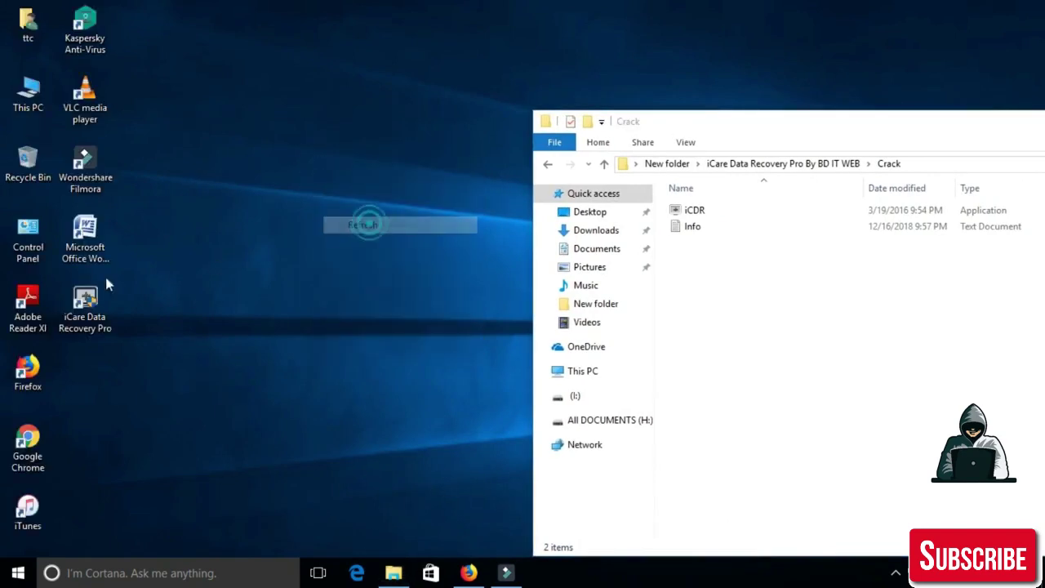
Step: Move the iCare Data Recovery Pro shortcut to an empty area of the desktop and open its file location
click(82, 312)
right_click(89, 320)
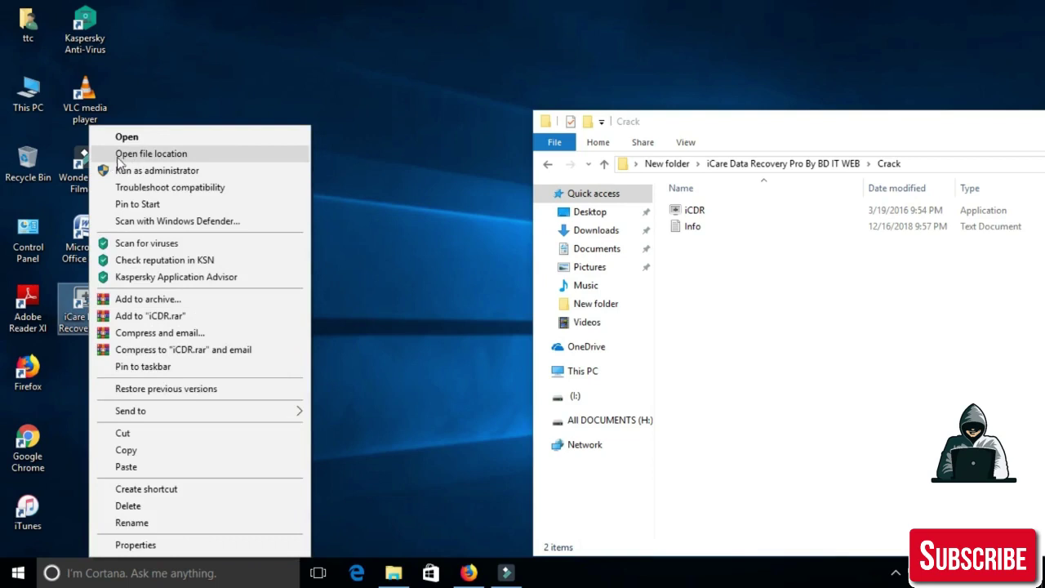
click(196, 161)
drag(82, 310, 247, 337)
drag(304, 231, 222, 390)
right_click(249, 324)
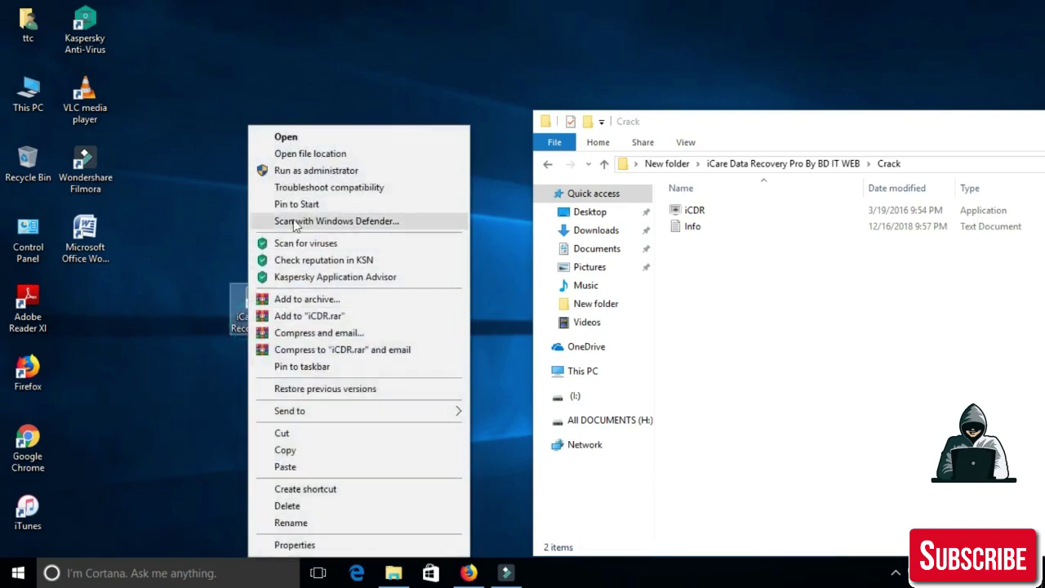
click(298, 155)
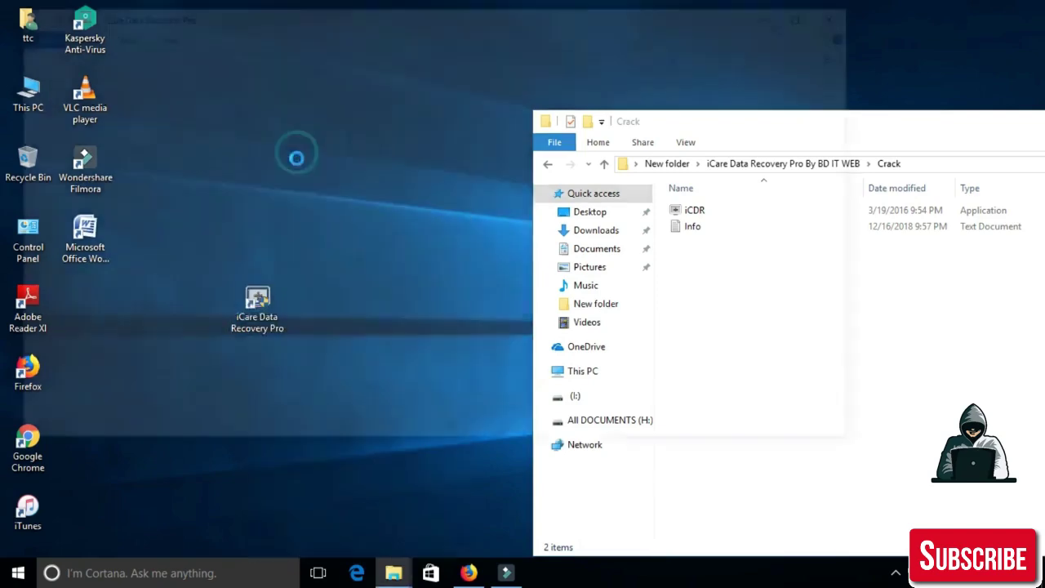
Step: Arrange the installation folder window beside the Crack folder and copy the iCDR application from Crack
drag(480, 19, 387, 55)
click(851, 373)
click(691, 214)
right_click(686, 217)
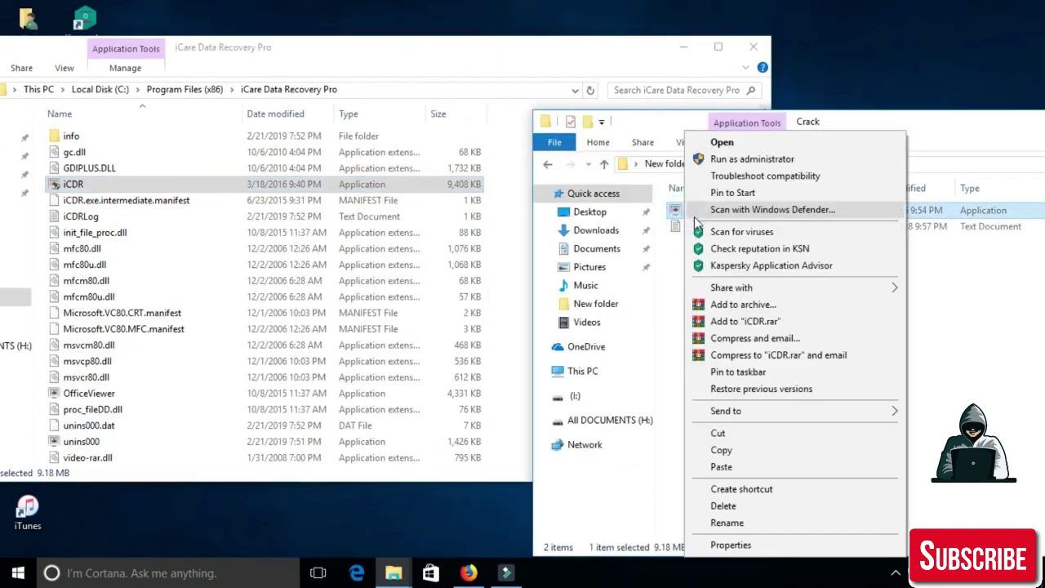
click(737, 452)
Step: Go back up to New folder, reopen the Crack folder inside iCare Data Recovery Pro By BD IT WEB, and copy iCDR again
click(549, 165)
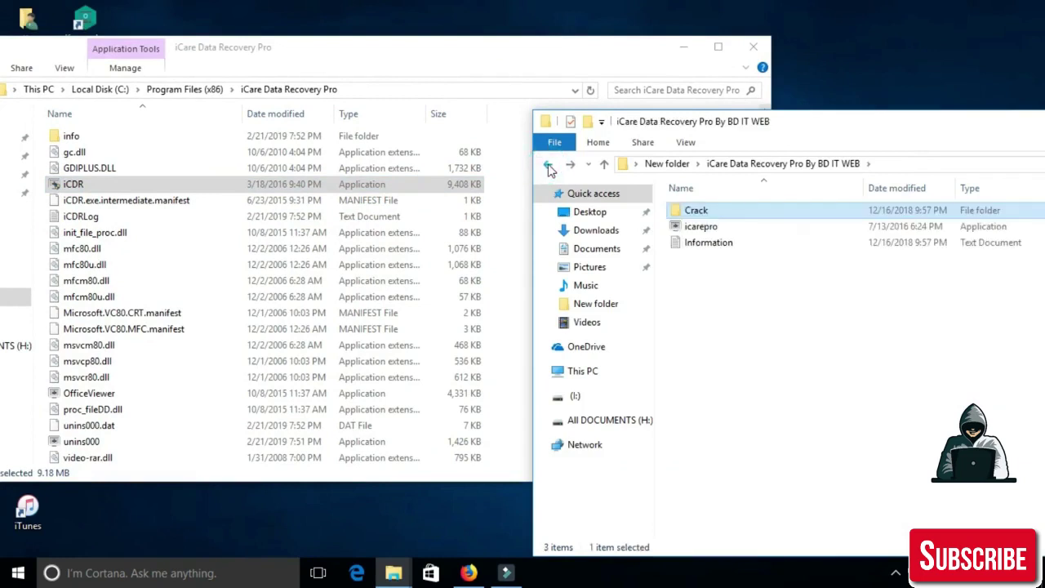
click(549, 166)
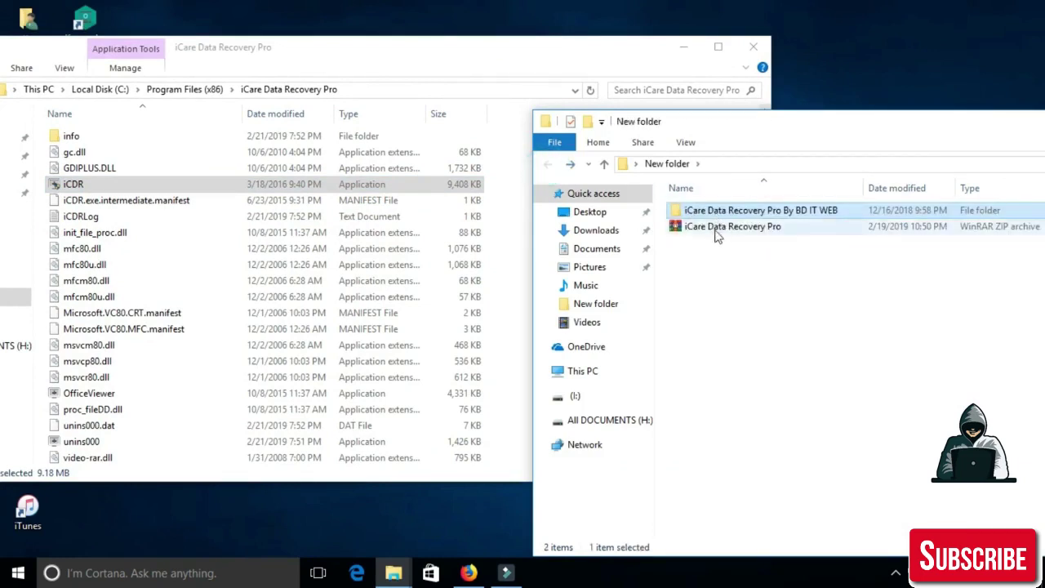
double_click(698, 210)
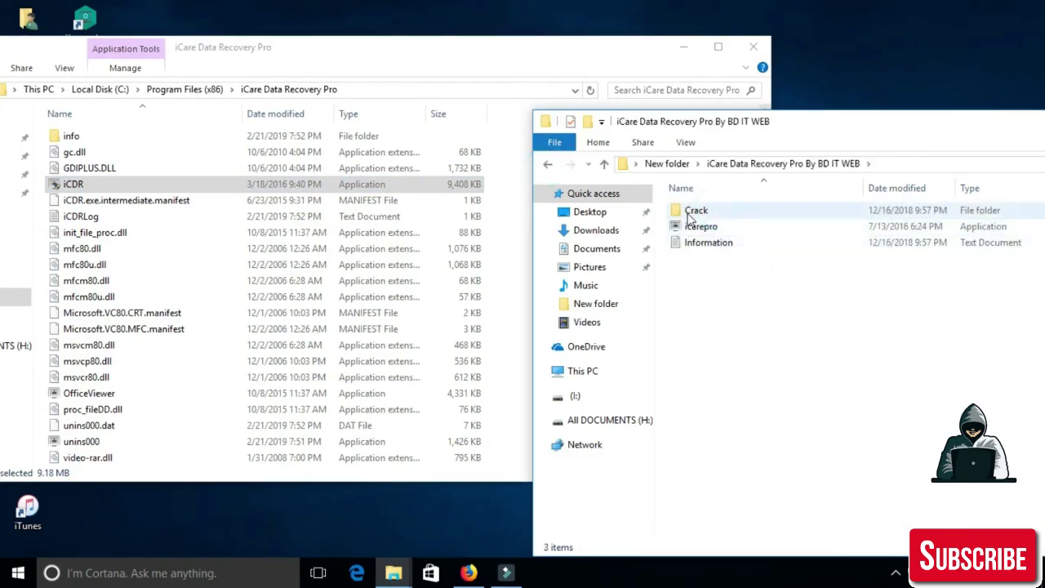
double_click(690, 214)
click(686, 210)
right_click(686, 210)
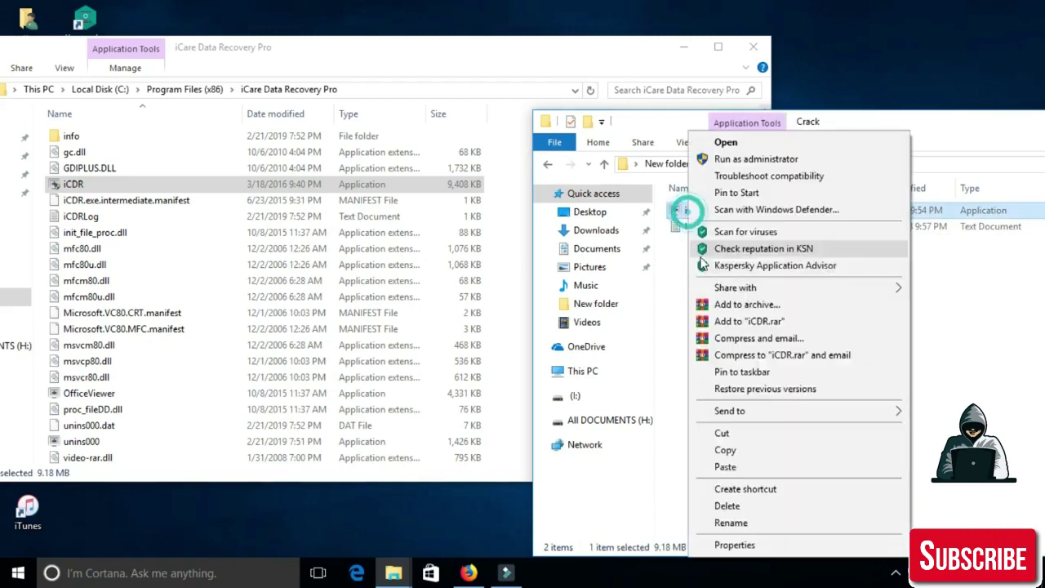
click(726, 451)
Step: Paste iCDR into the iCare Data Recovery Pro folder in Program Files (x86), replacing the existing file
click(466, 52)
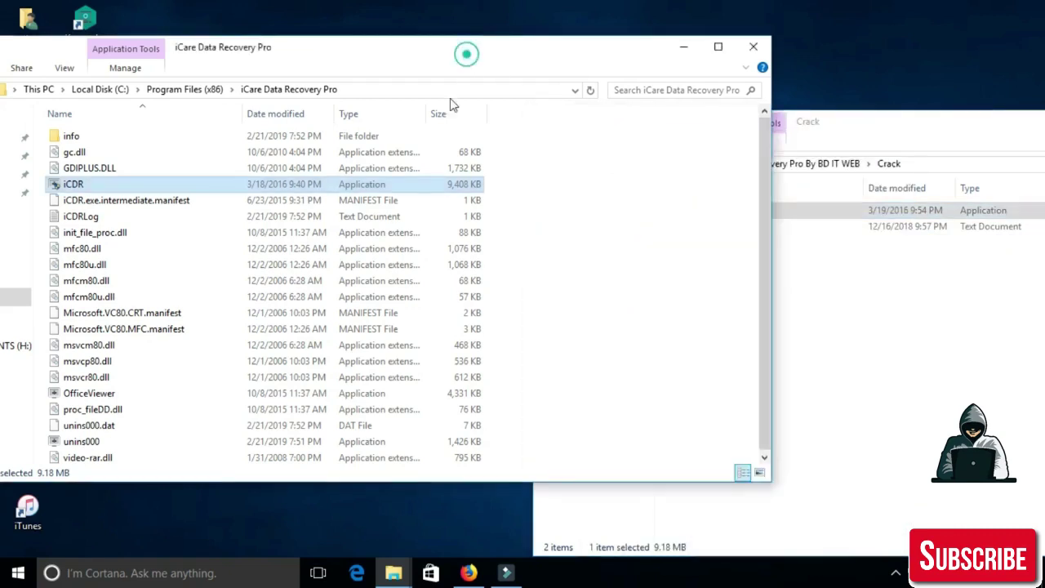
right_click(613, 290)
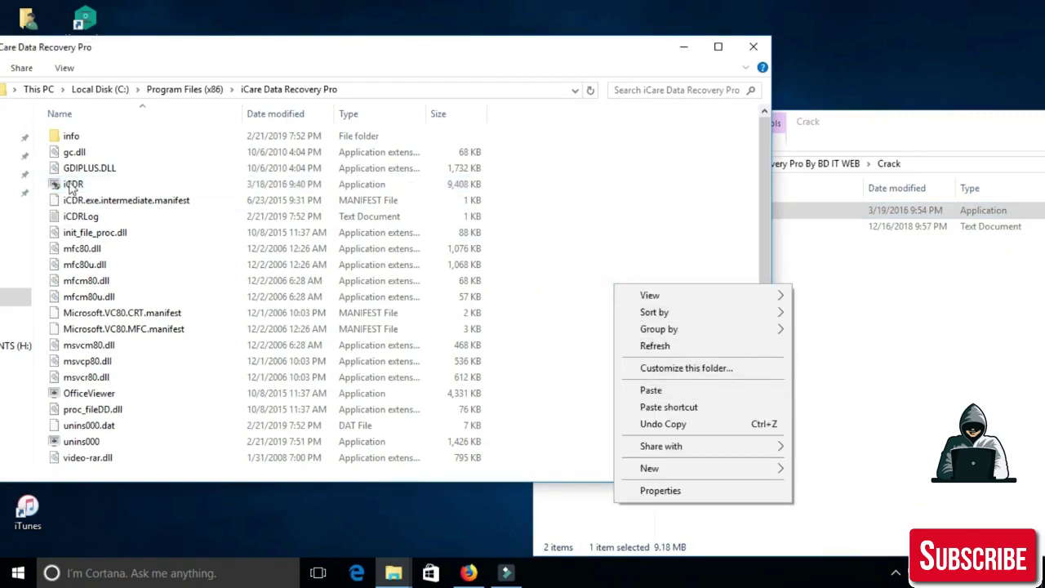
click(651, 391)
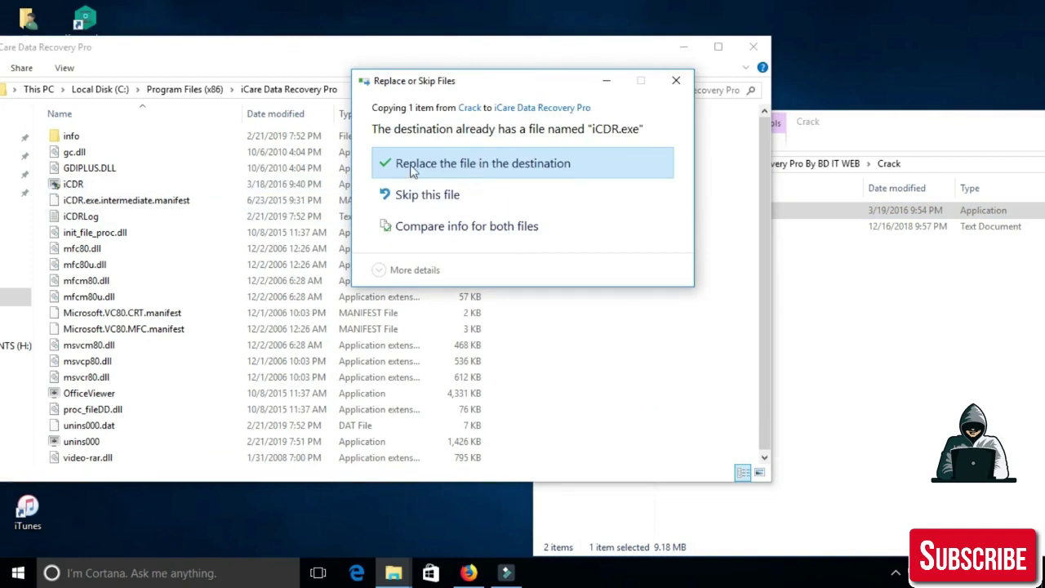
click(473, 164)
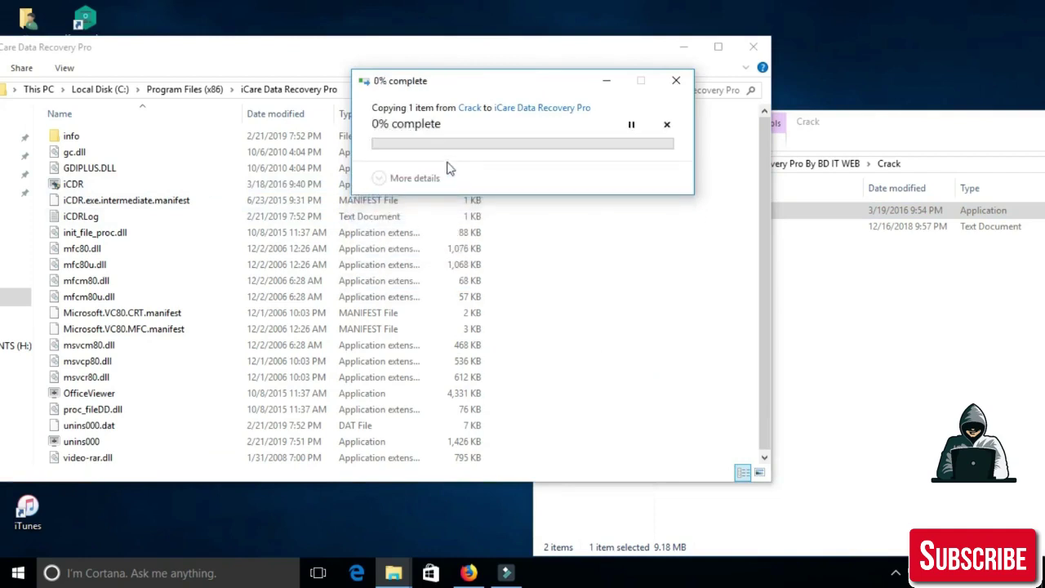
click(486, 182)
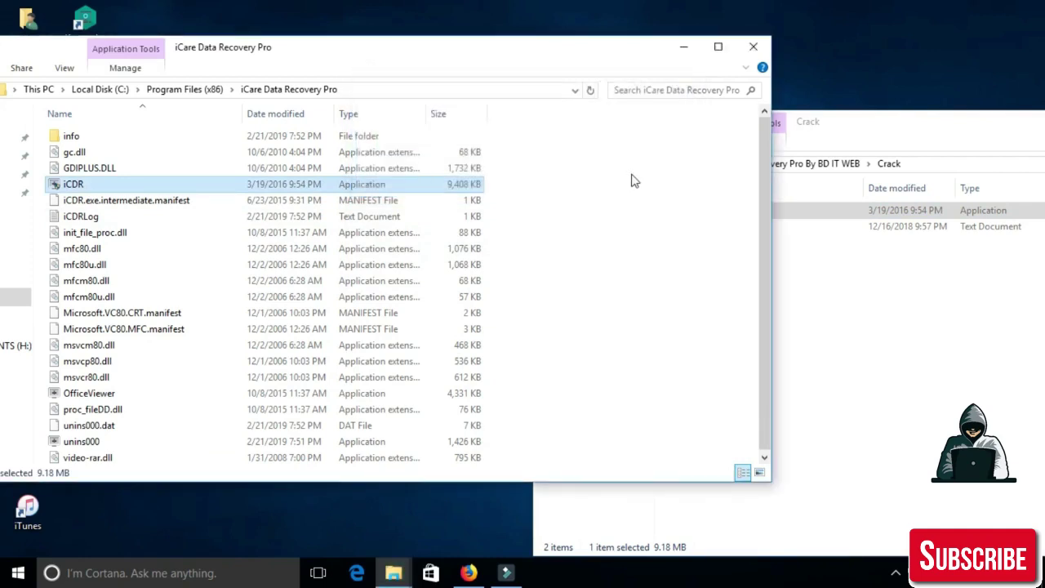
Step: Close the installation folder and Crack folder windows, and refresh the desktop
click(750, 51)
double_click(807, 128)
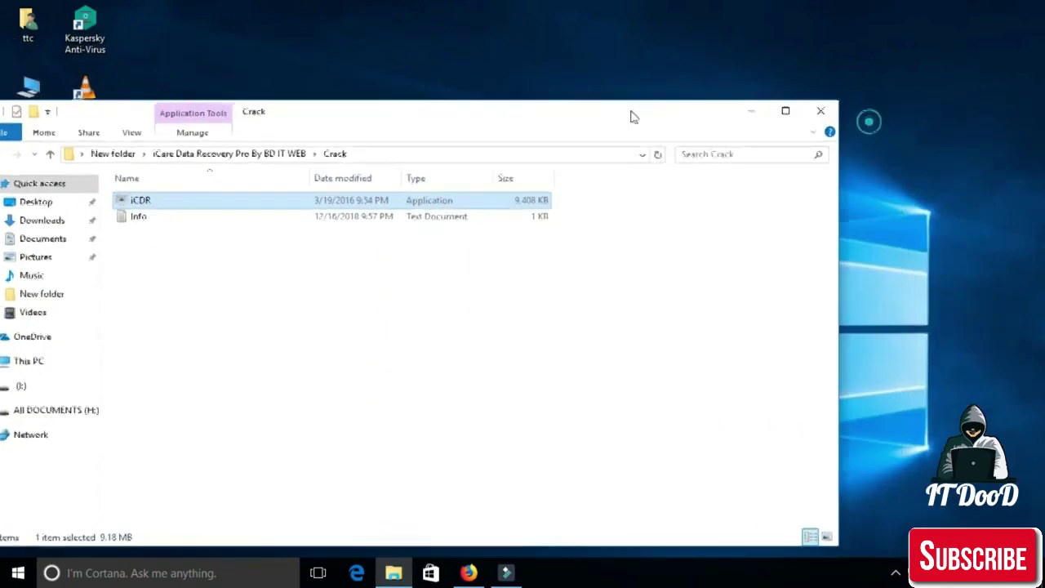
click(819, 111)
right_click(644, 121)
click(713, 167)
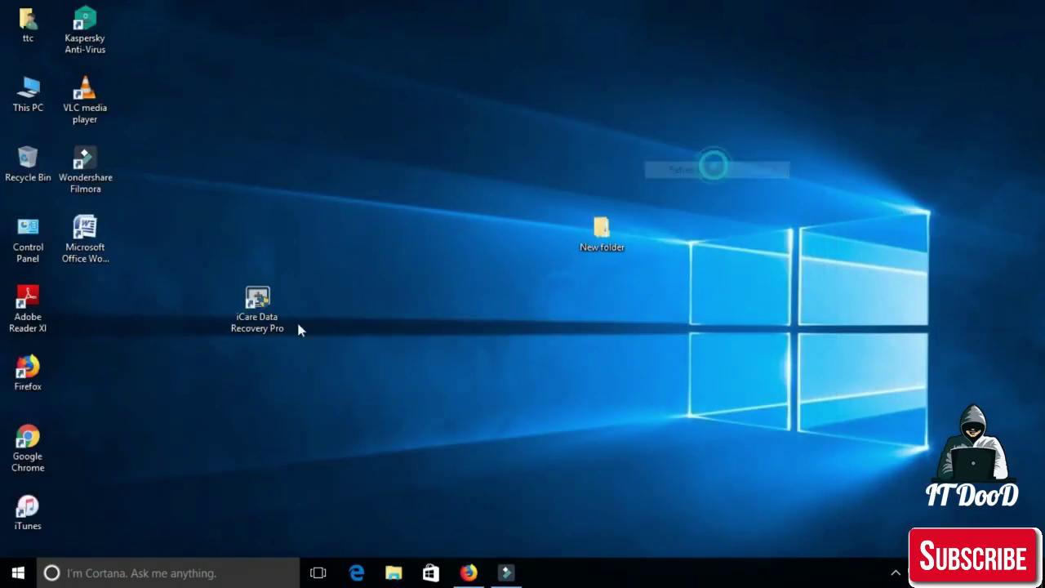
Step: Launch iCare Data Recovery Pro from the desktop and register it by entering a licence code
double_click(259, 325)
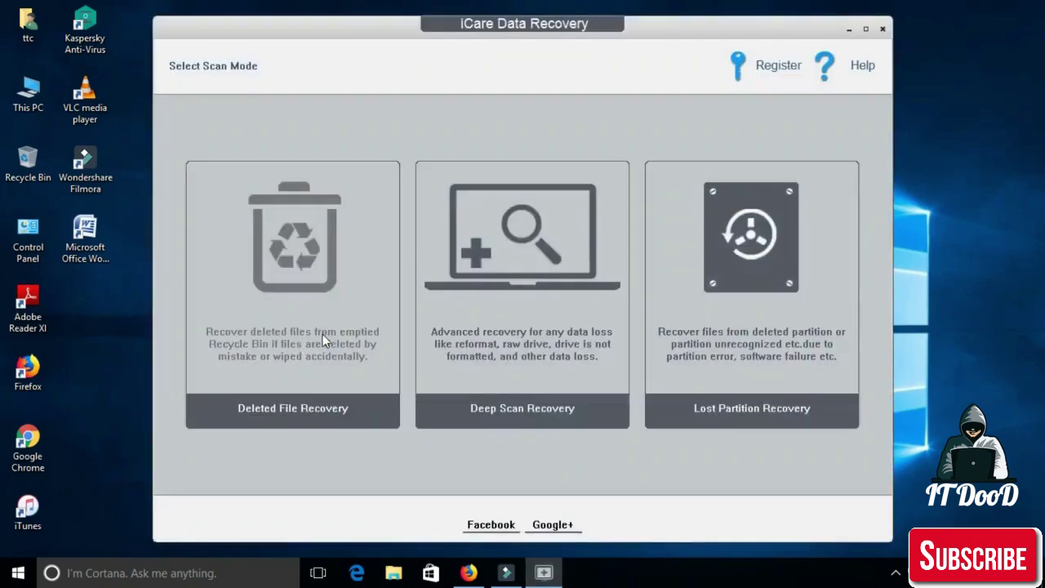
click(774, 67)
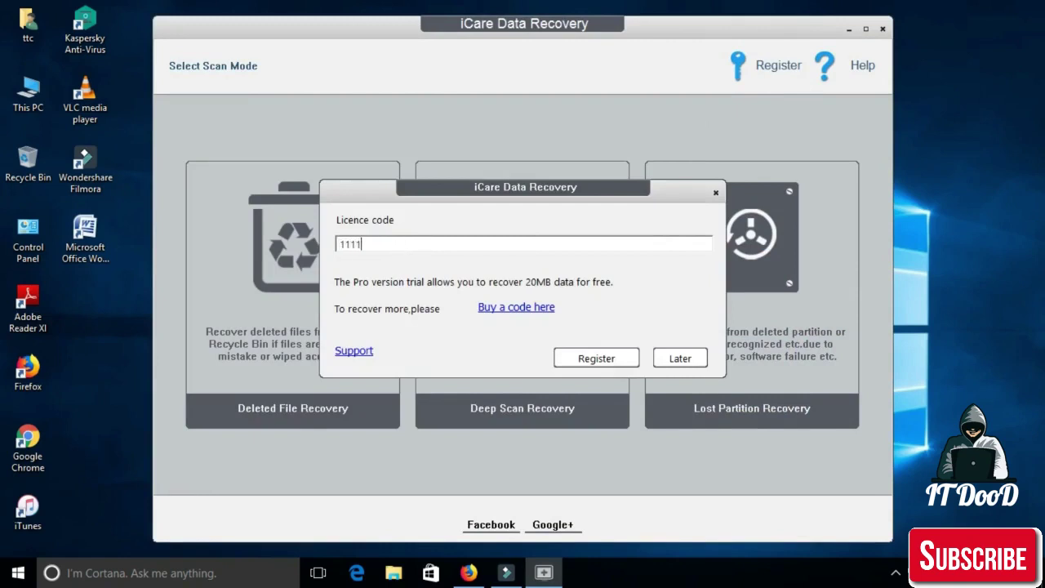
text(111111)
click(581, 358)
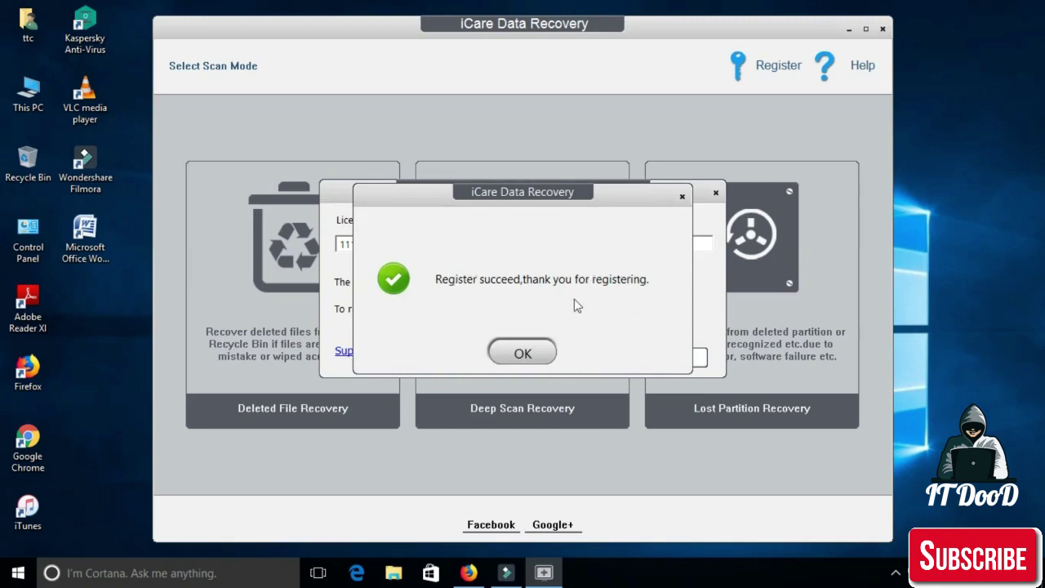
click(523, 354)
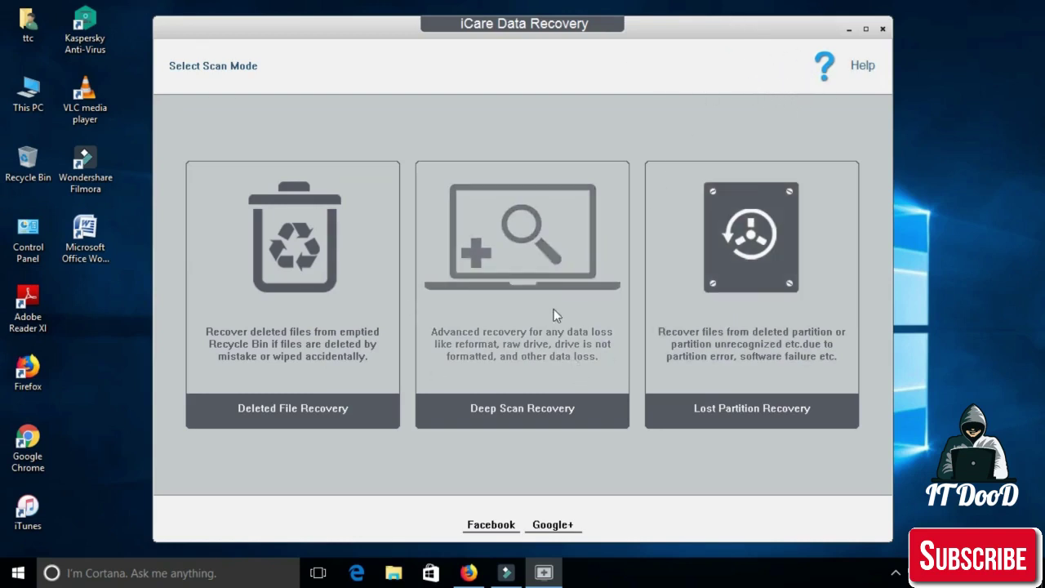
Step: Exit the registered iCare Data Recovery program and refresh the desktop
click(883, 30)
click(470, 353)
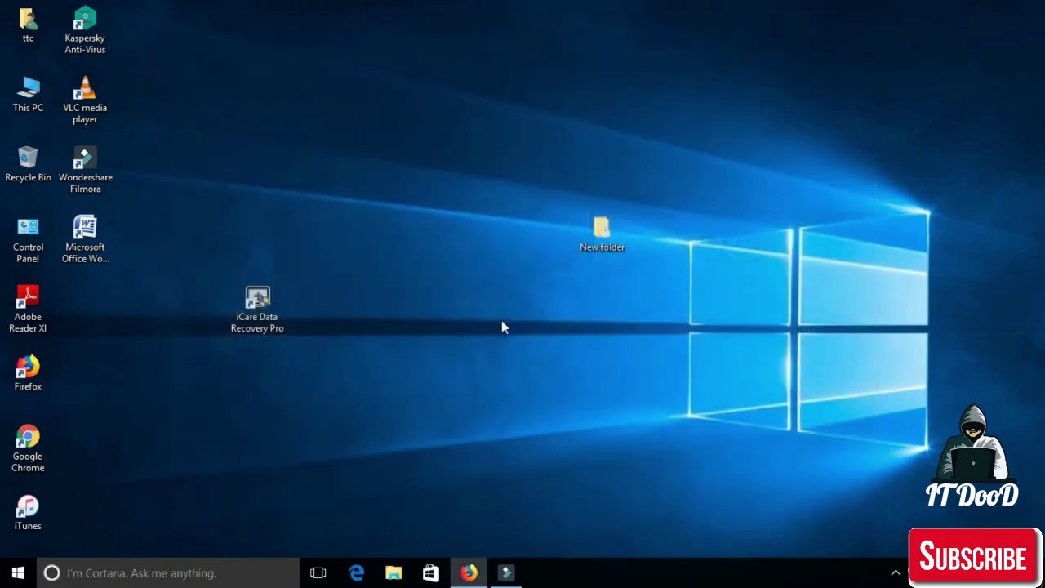
right_click(512, 208)
click(548, 253)
Step: Open the I: drive from This PC to examine its files, and return to the drive overview
double_click(26, 107)
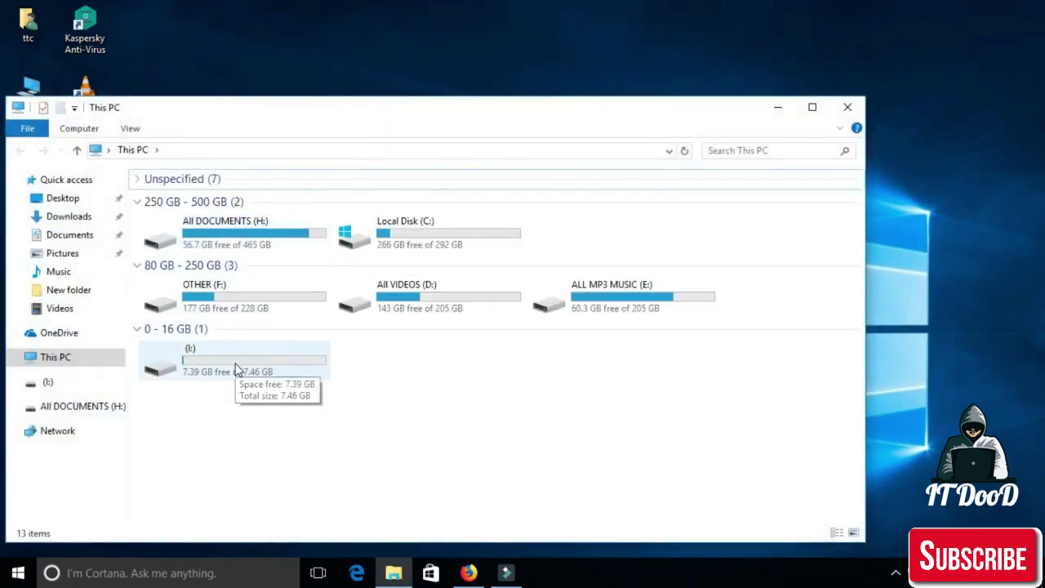
double_click(244, 368)
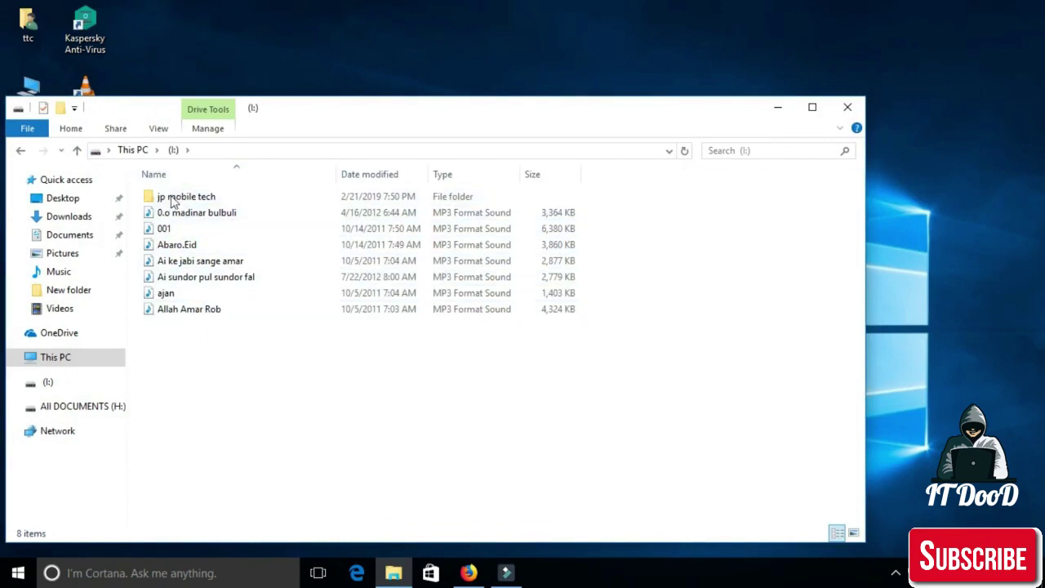
drag(214, 379, 208, 244)
click(276, 379)
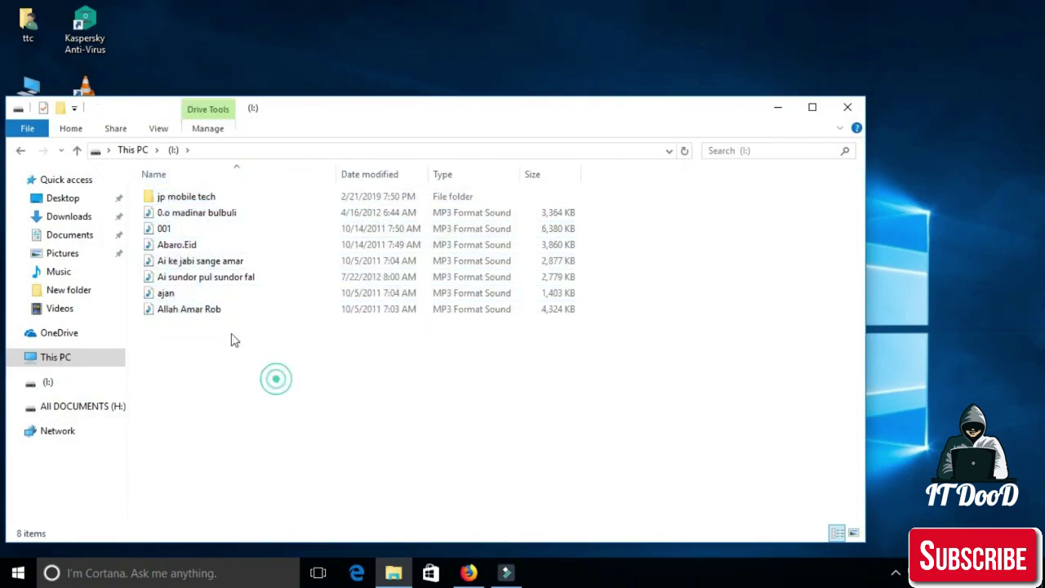
click(20, 151)
Step: Quick-format the I: drive as FAT32 with a 32-kilobyte allocation unit size, accepting the erase warning
double_click(203, 372)
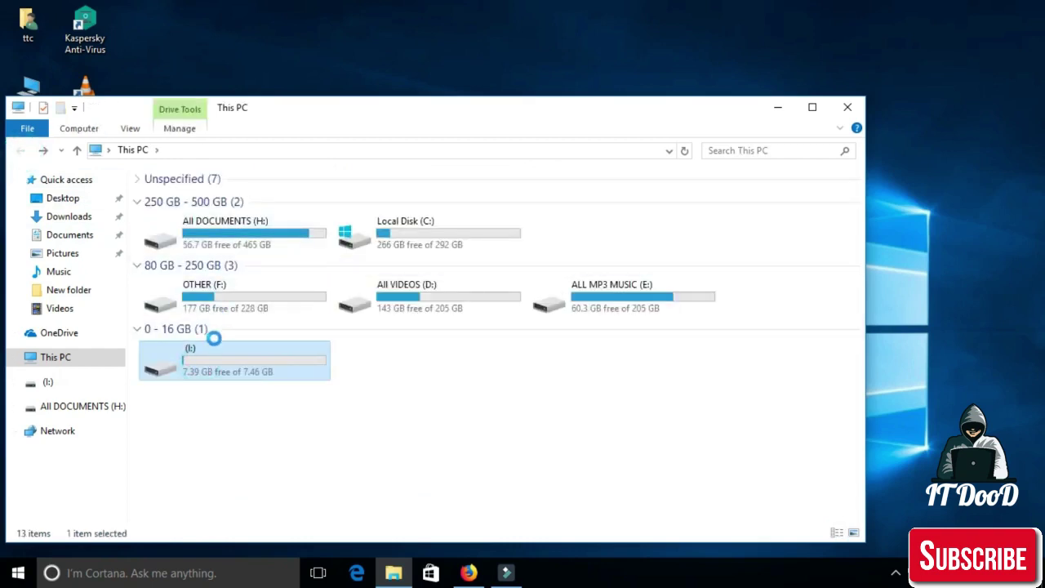
right_click(213, 342)
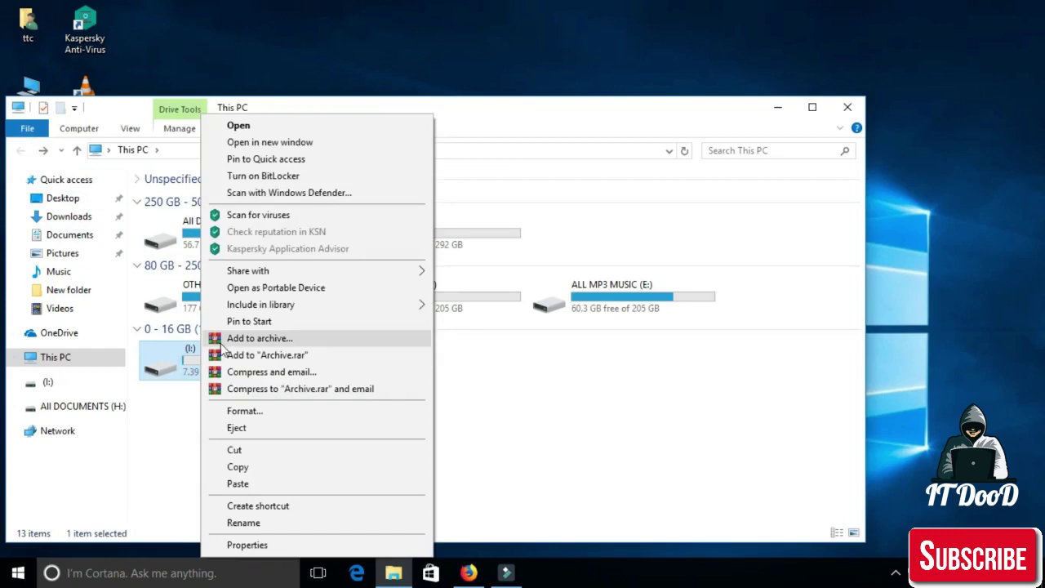
click(254, 414)
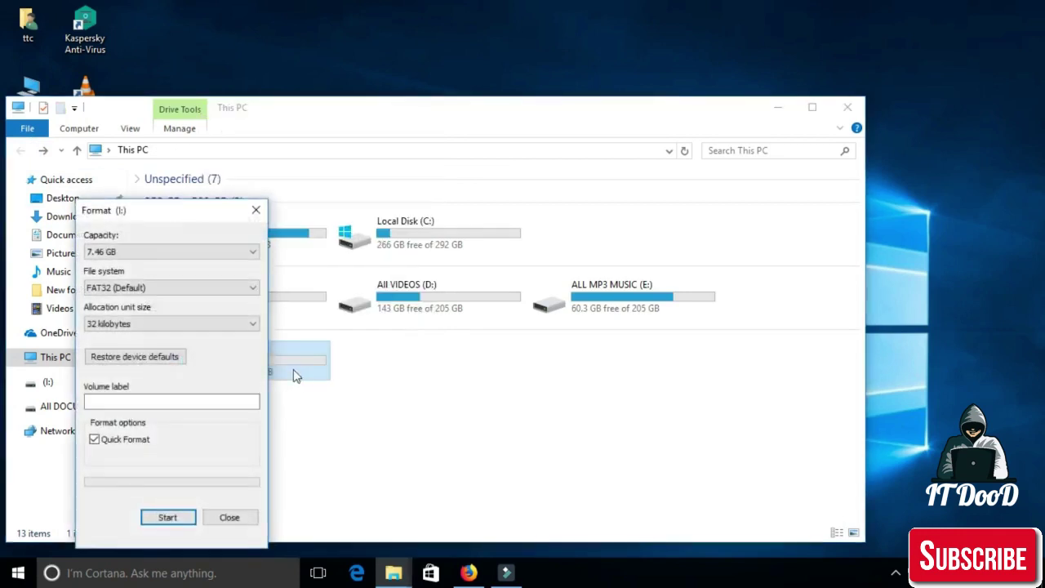
click(167, 518)
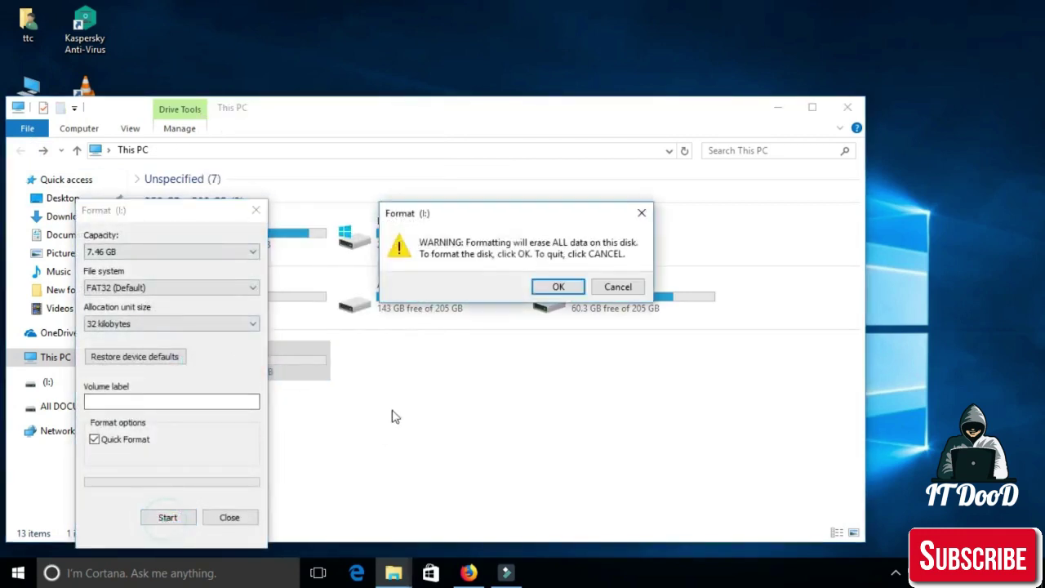
click(541, 285)
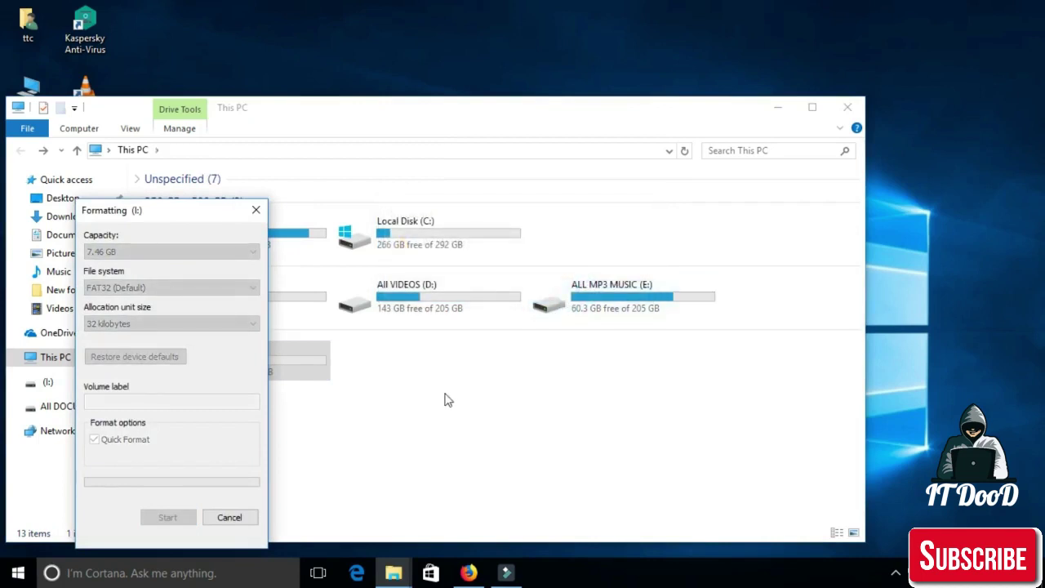
click(617, 282)
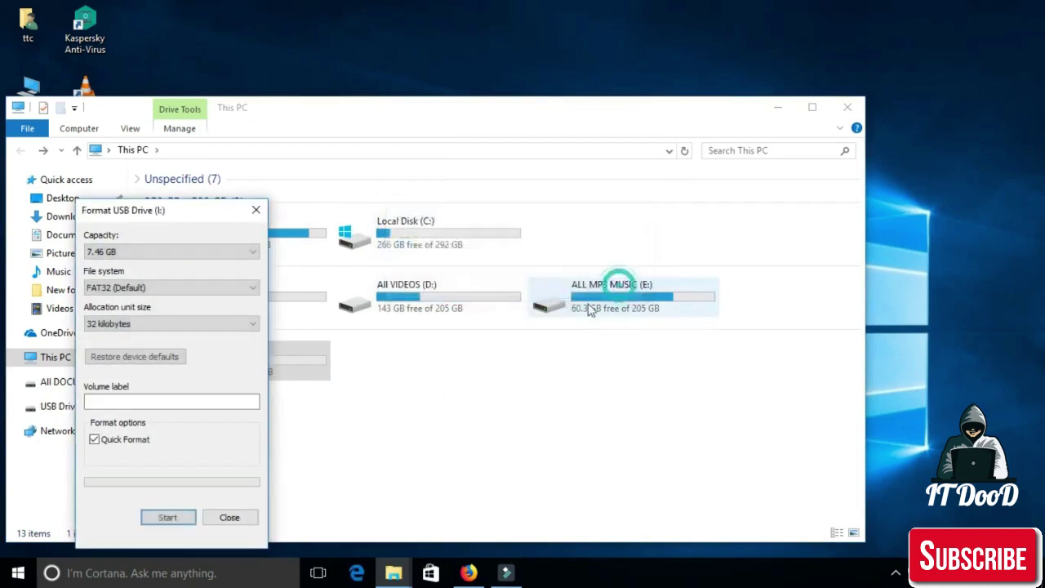
click(229, 517)
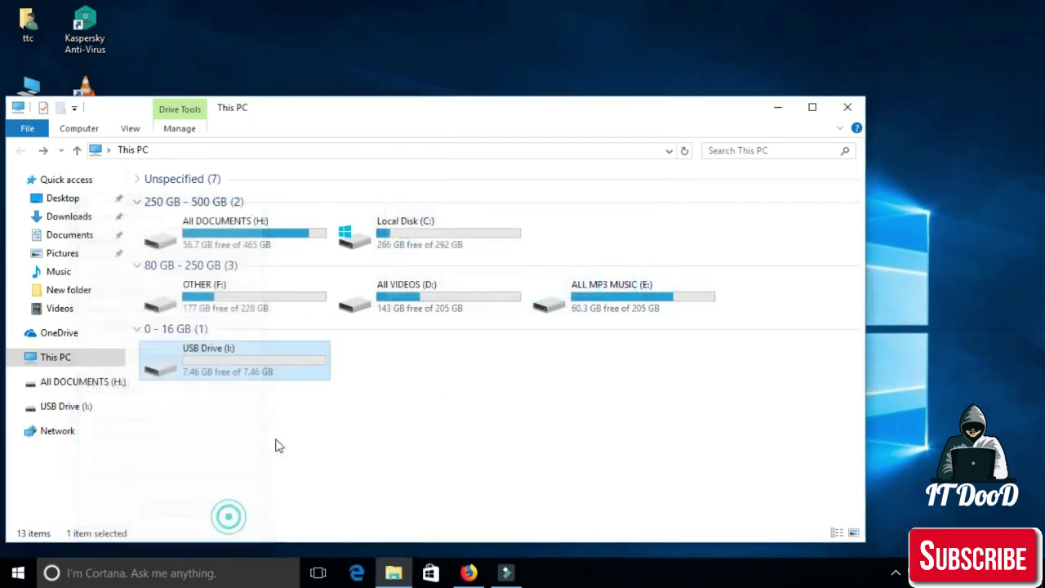
Step: Open the formatted USB Drive (I:) to check its contents, close the window, and refresh the desktop
double_click(273, 378)
drag(250, 241, 382, 499)
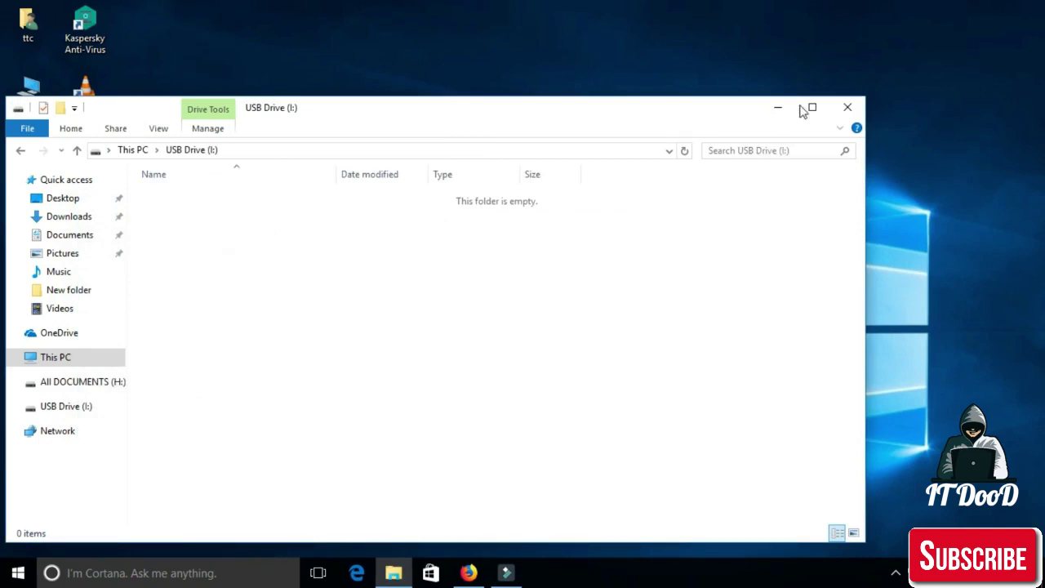
click(854, 109)
right_click(542, 134)
click(593, 180)
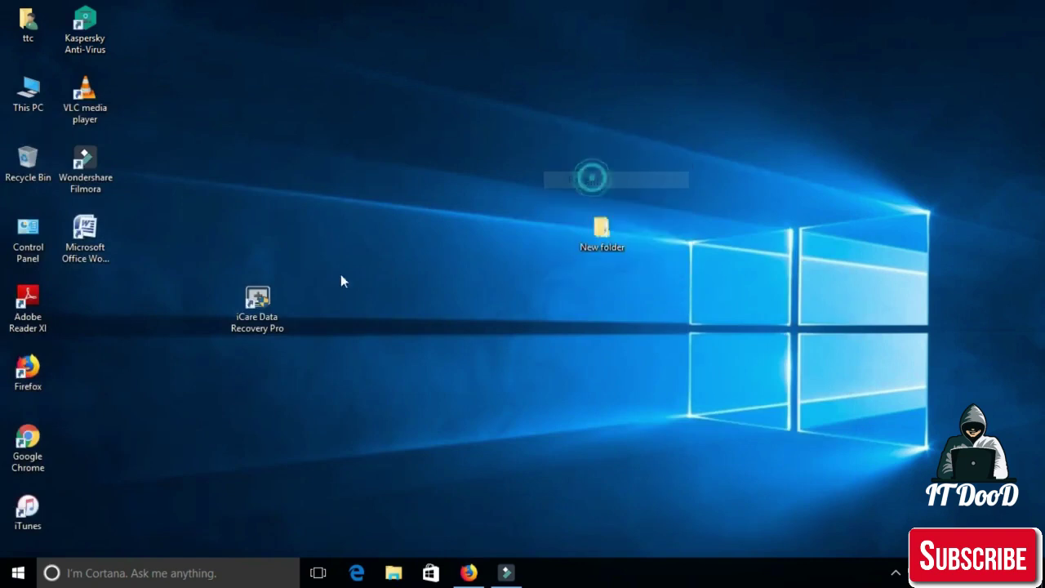
Step: Launch iCare Data Recovery Pro and run Deep Scan Recovery on the I: partition, after checking the drive in This PC
click(258, 299)
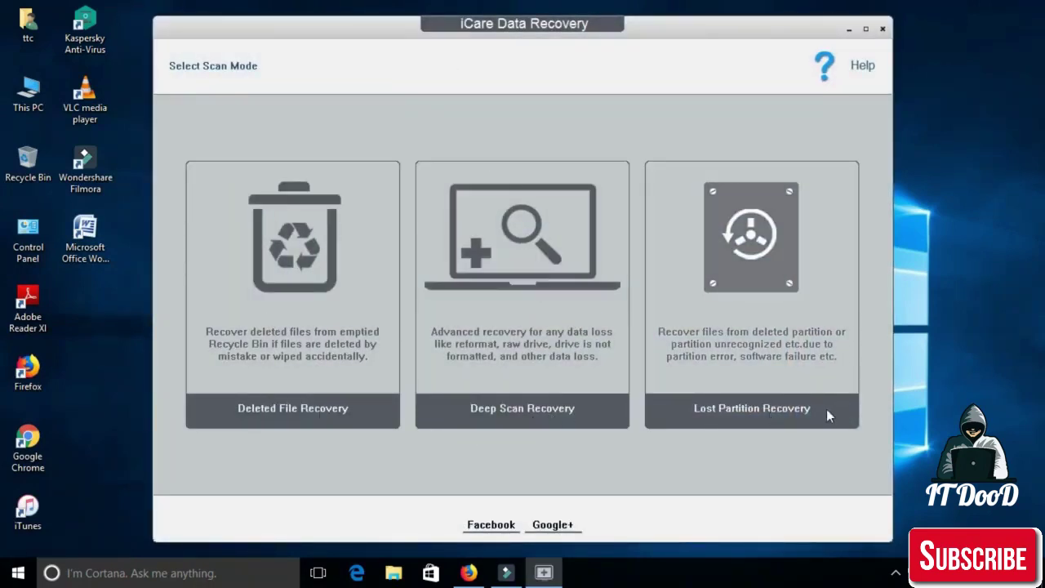
click(510, 410)
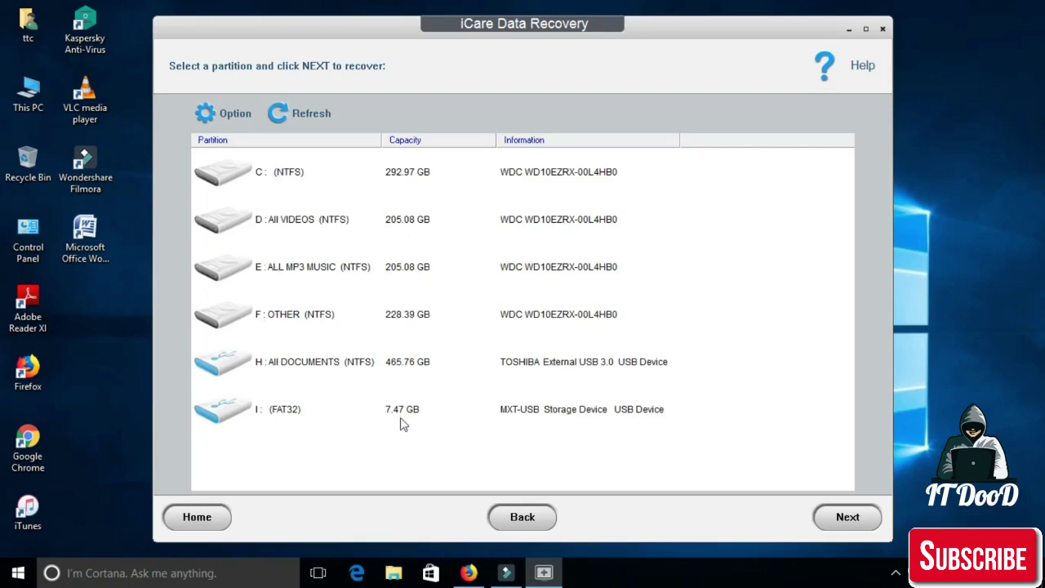
double_click(29, 92)
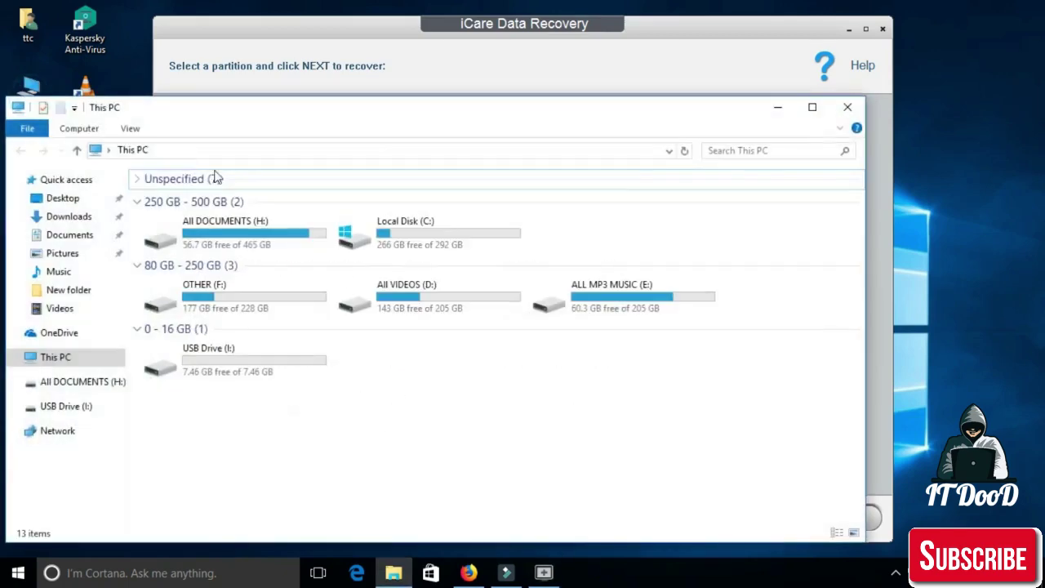
drag(186, 373, 241, 380)
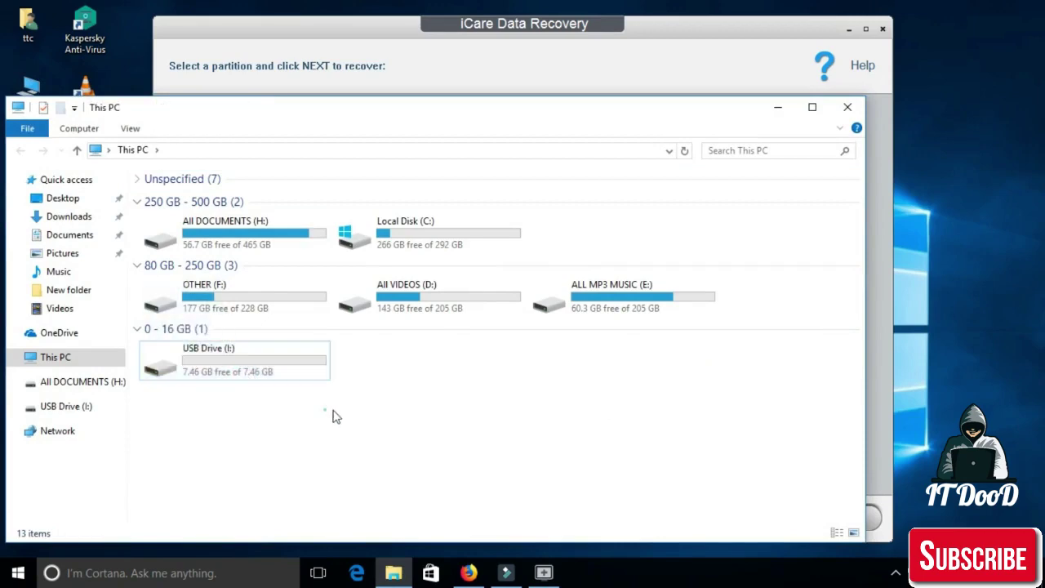
click(848, 110)
click(294, 414)
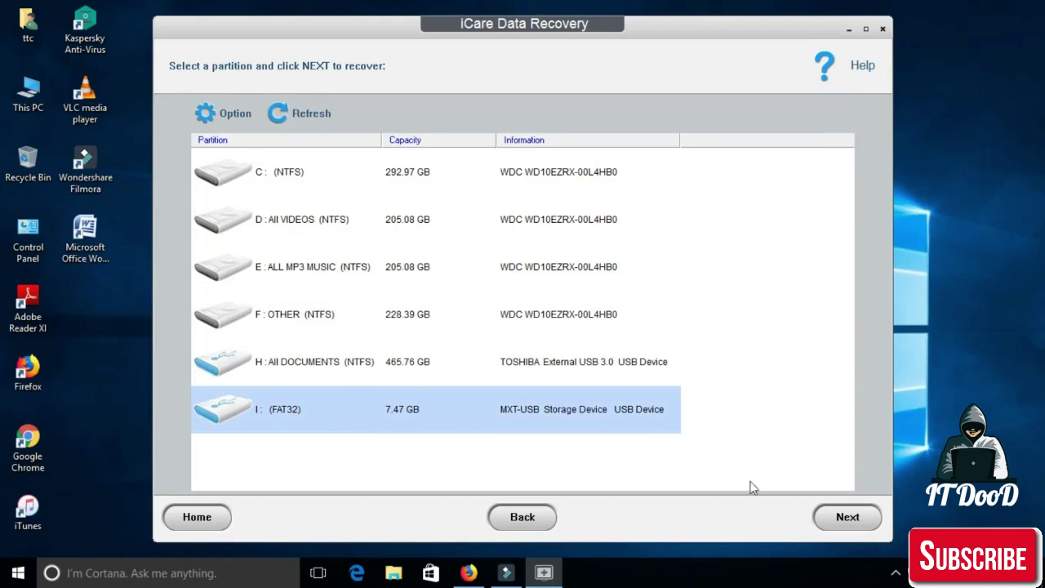
click(846, 518)
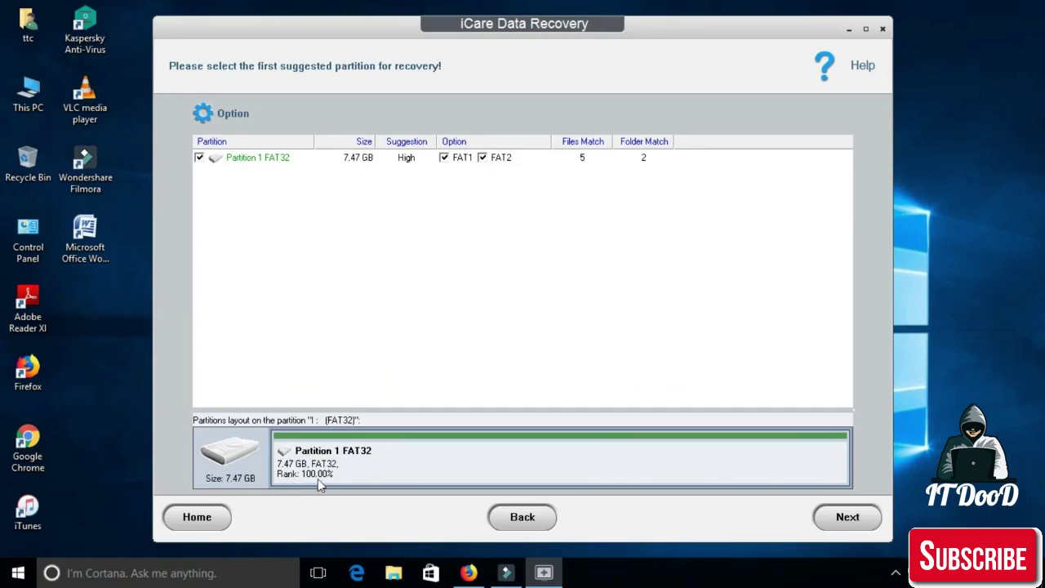
Step: Choose the suggested Partition 1 FAT32 and mark all of its found folders and files for recovery
click(272, 159)
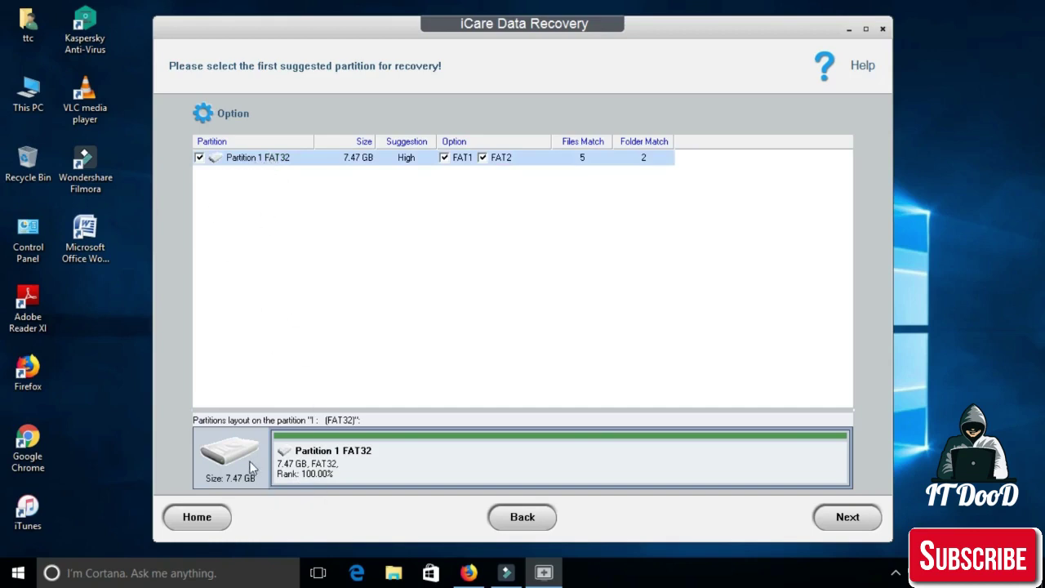
click(850, 527)
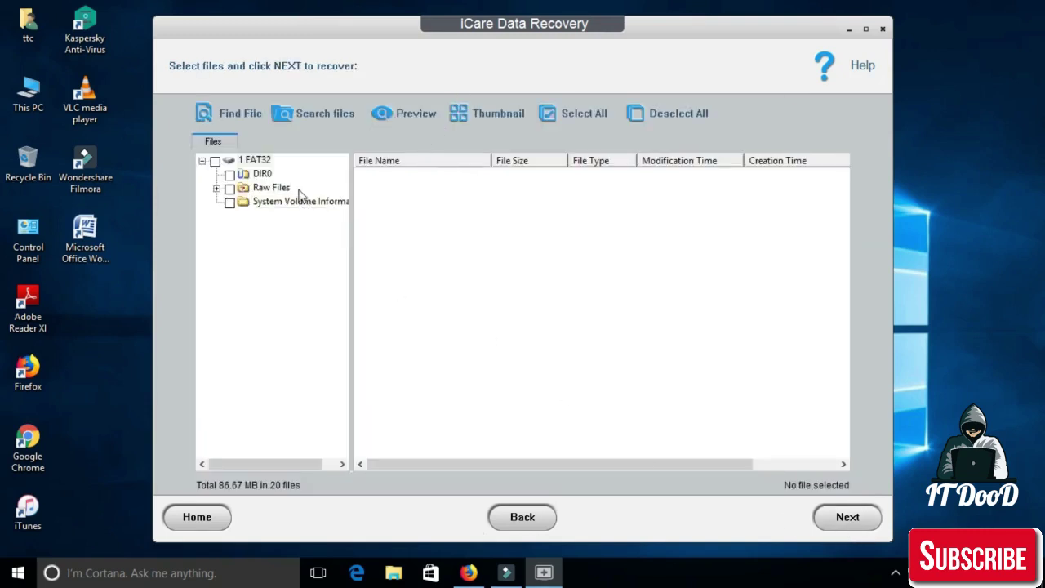
double_click(272, 188)
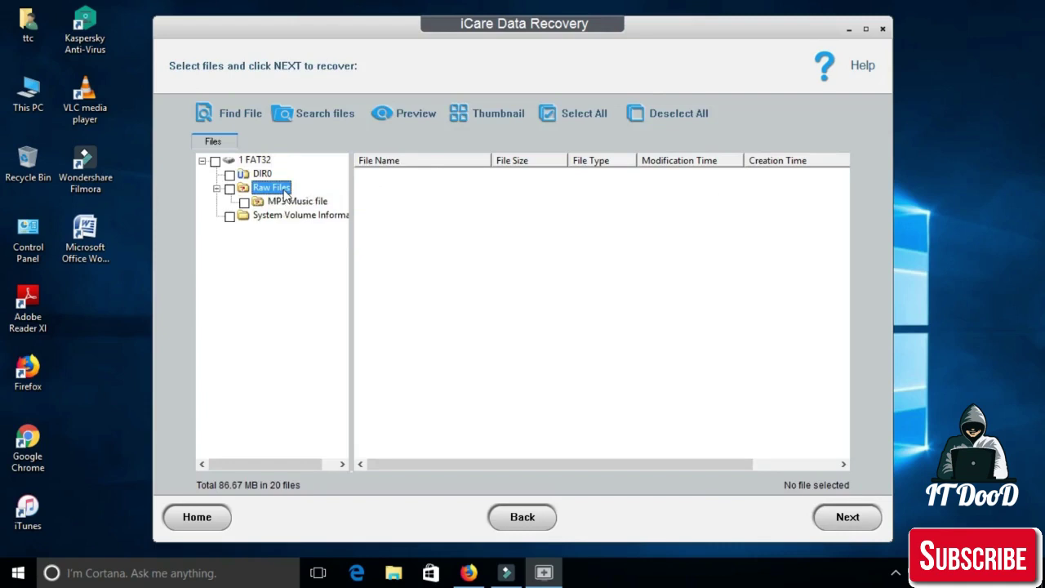
double_click(278, 189)
click(215, 161)
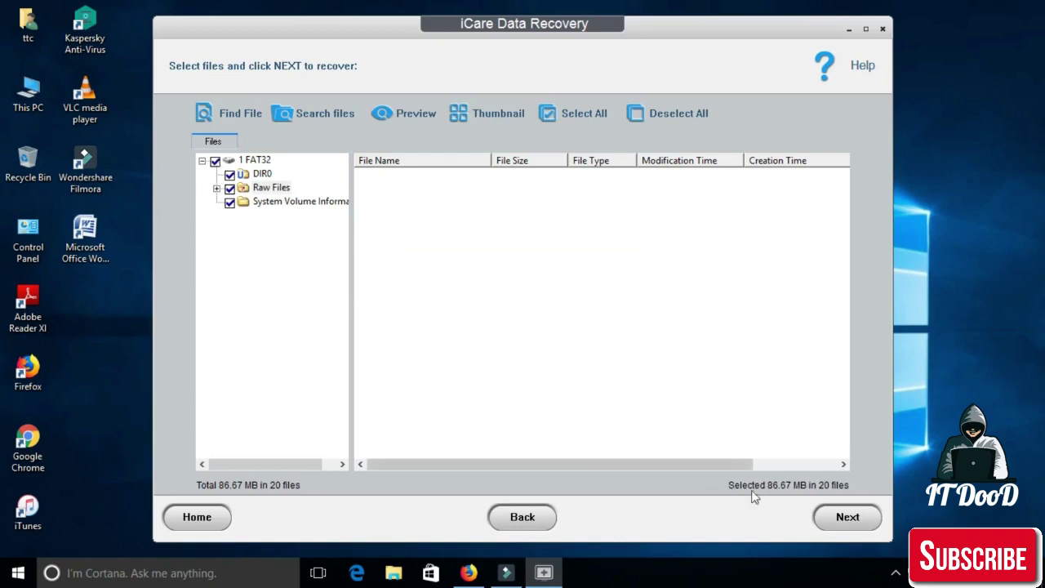
Step: Save the selected files to the removable I:\ drive, accepting the caution about using the same drive
click(862, 520)
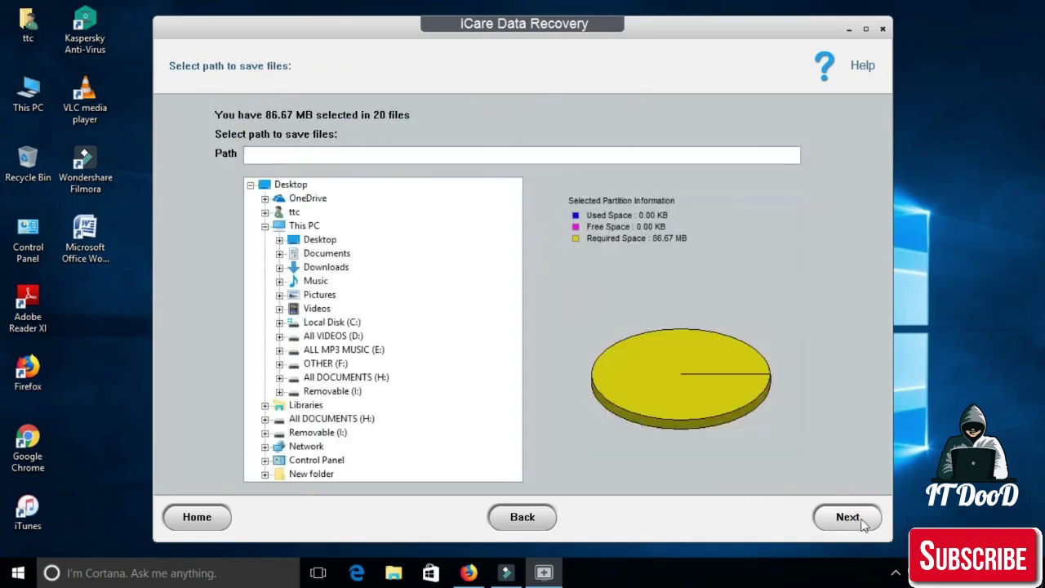
click(349, 393)
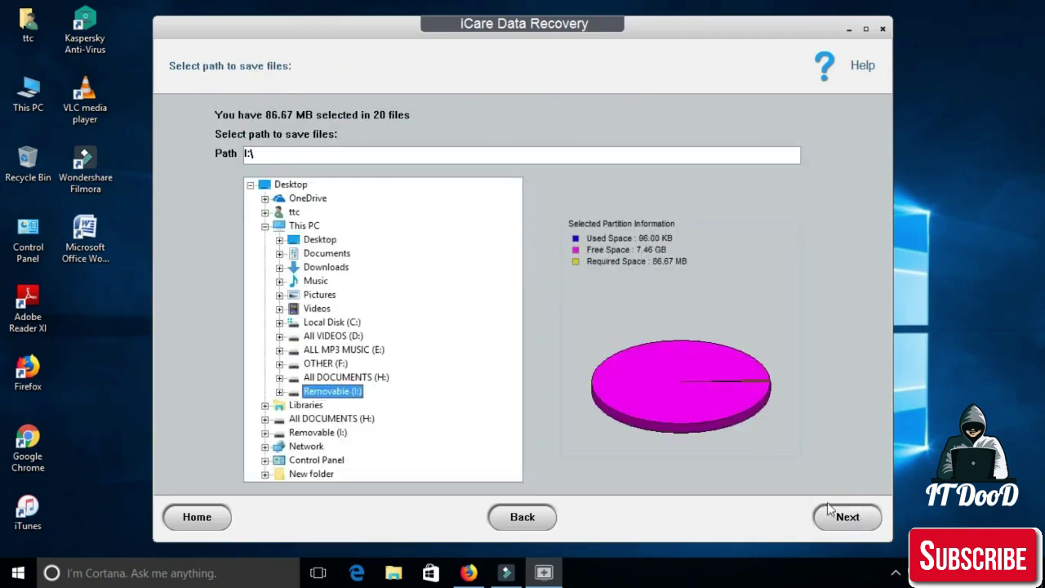
click(859, 528)
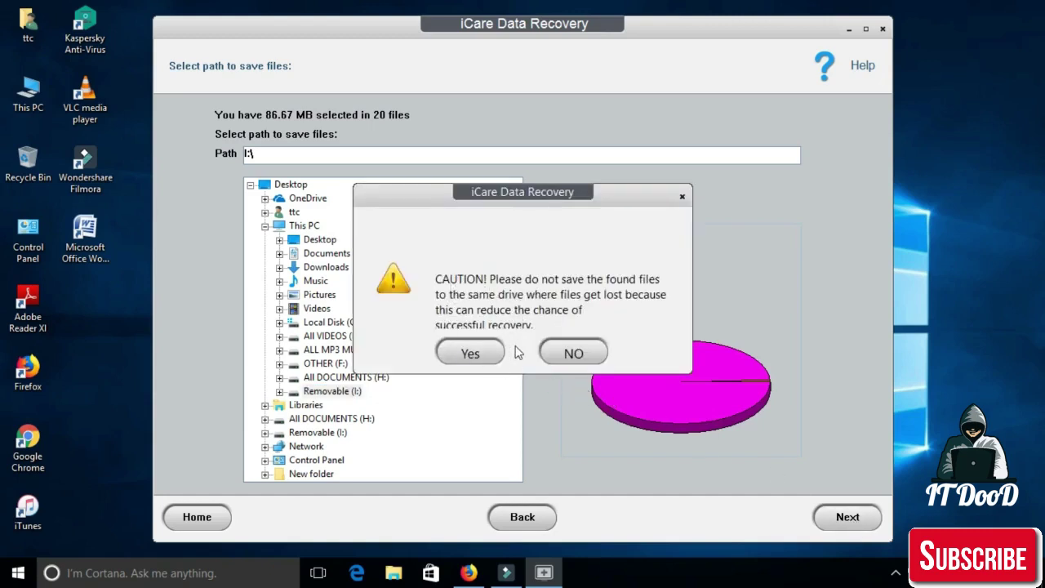
click(470, 354)
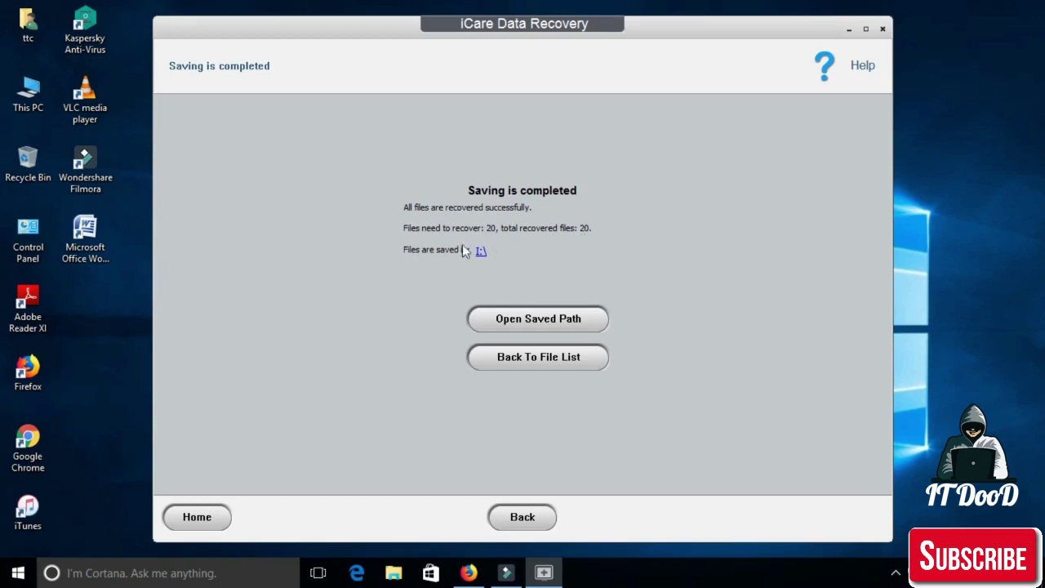
Step: Open the saved path, examine the MP3 Music file folder inside 1 FAT32's Raw Files, and return to 1 FAT32
click(546, 320)
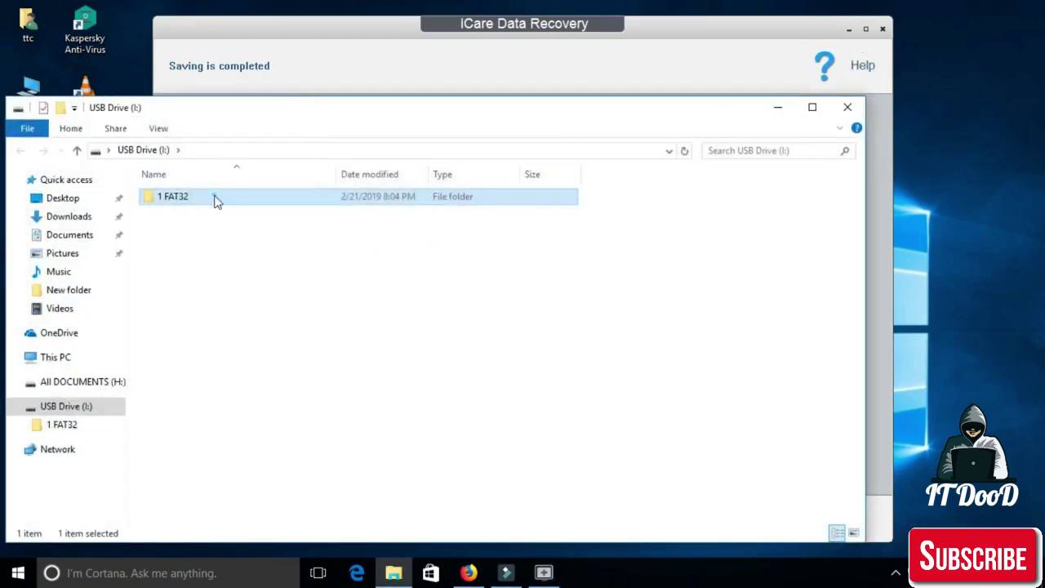
double_click(217, 202)
double_click(183, 214)
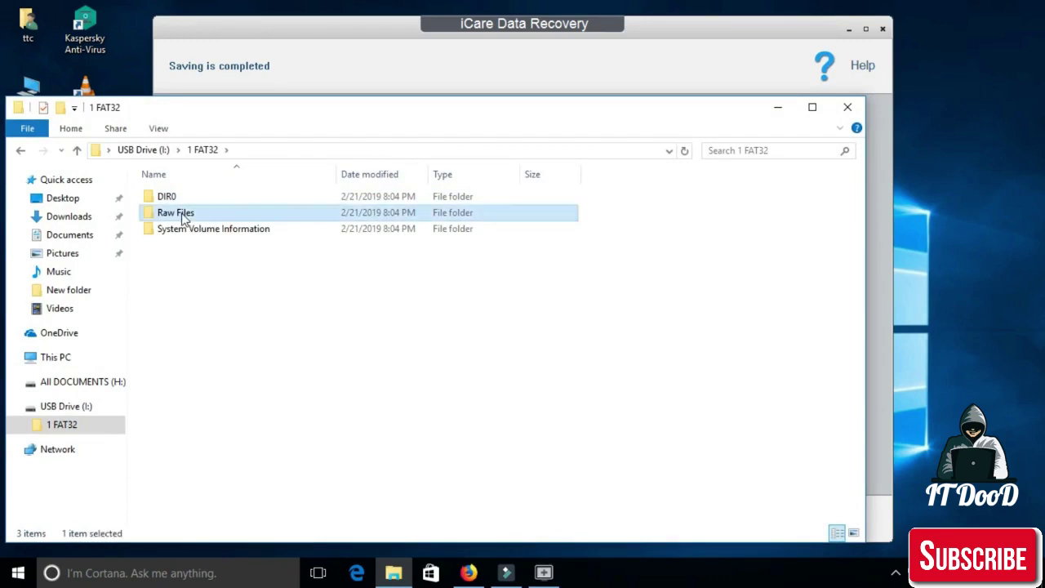
double_click(191, 204)
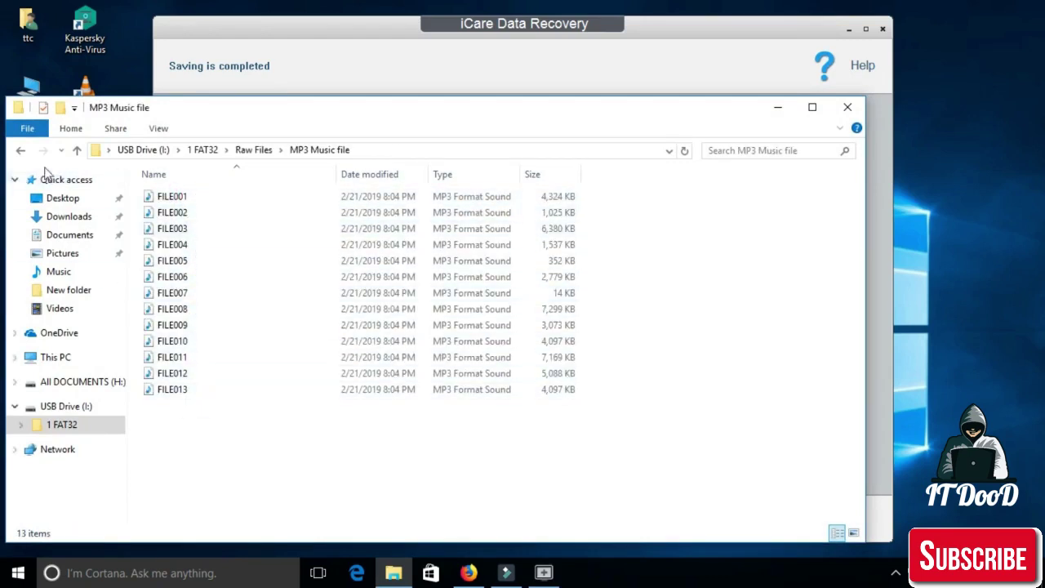
click(23, 151)
click(27, 151)
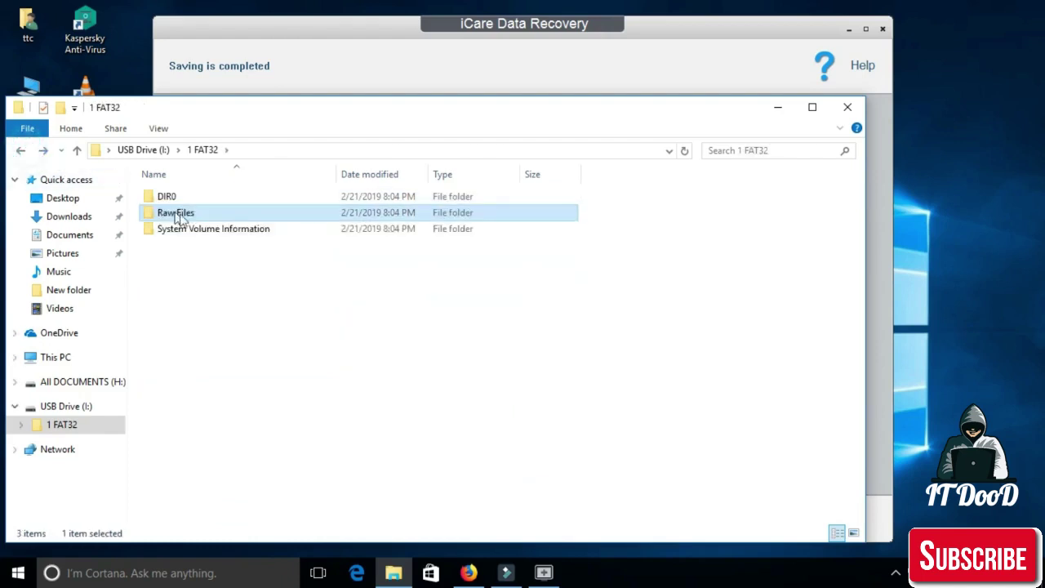
Step: Examine the recovered DIR0 and System Volume Information folders, and return to the root of USB Drive (I:)
double_click(172, 199)
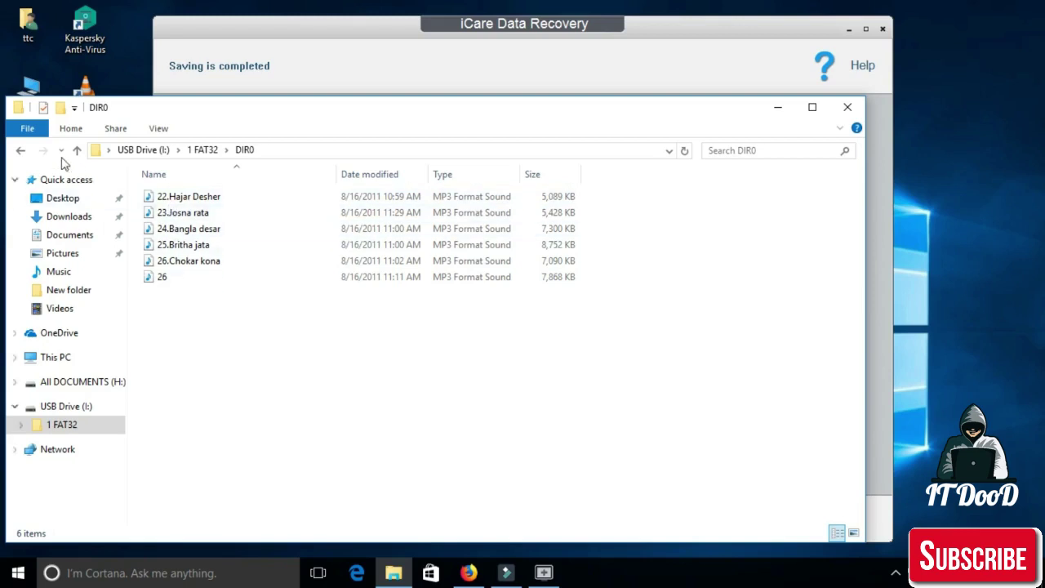
click(22, 151)
double_click(193, 230)
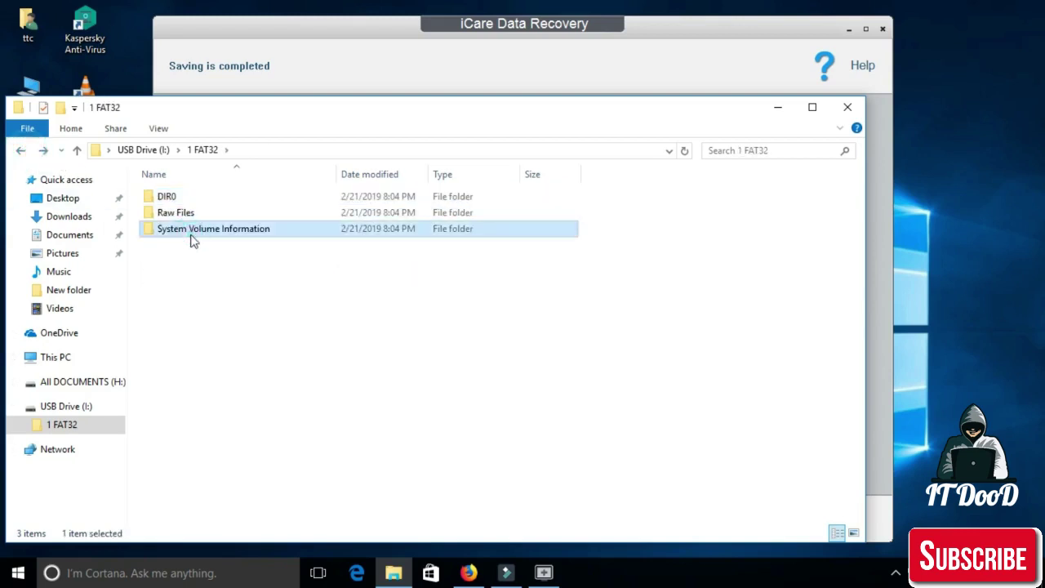
click(22, 151)
click(22, 151)
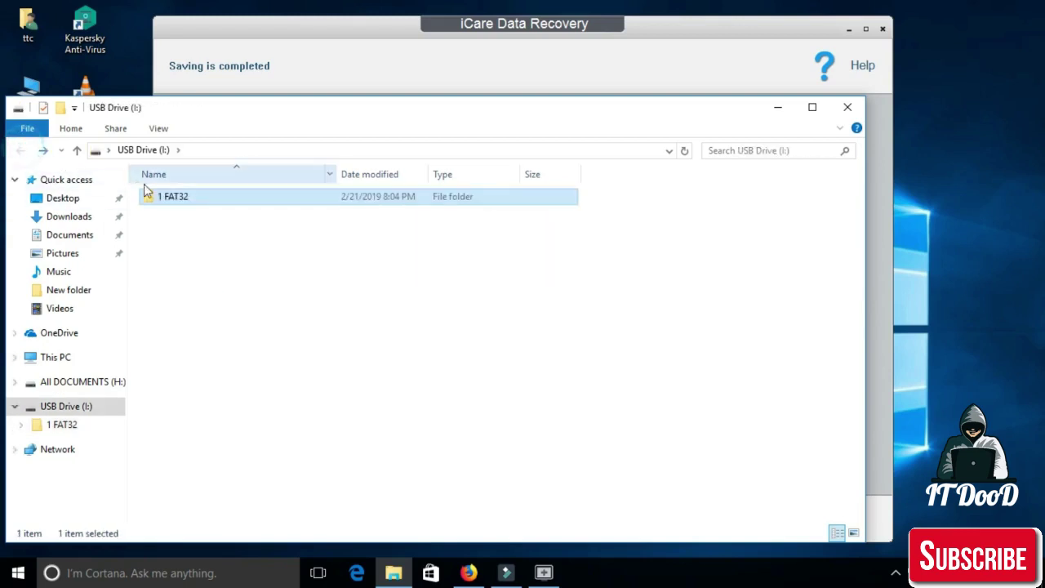
Step: Reopen DIR0 in the 1 FAT32 folder, highlight all its recovered MP3 files, and go back to 1 FAT32
double_click(173, 201)
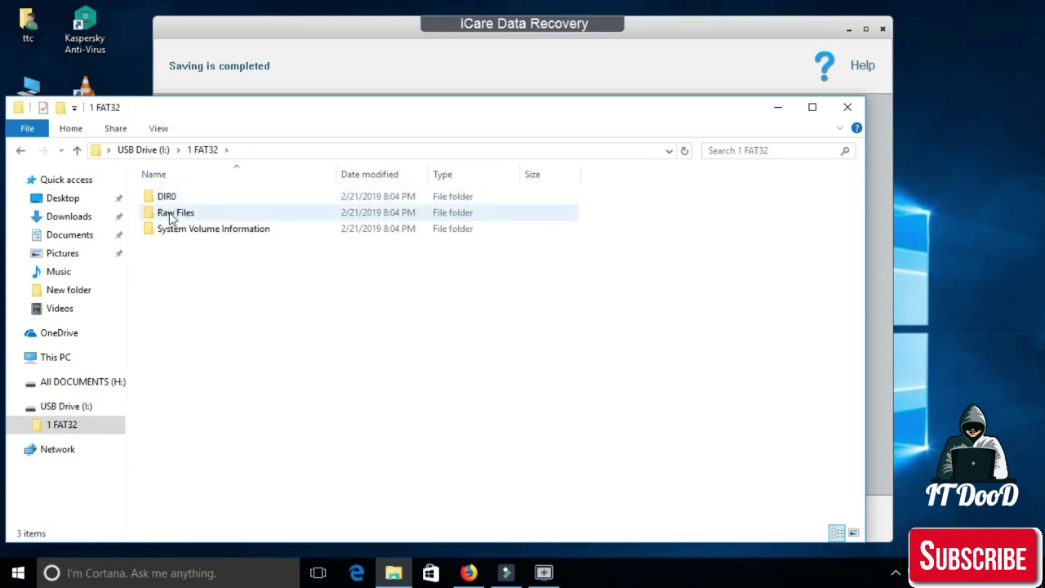
double_click(169, 199)
drag(181, 327, 180, 196)
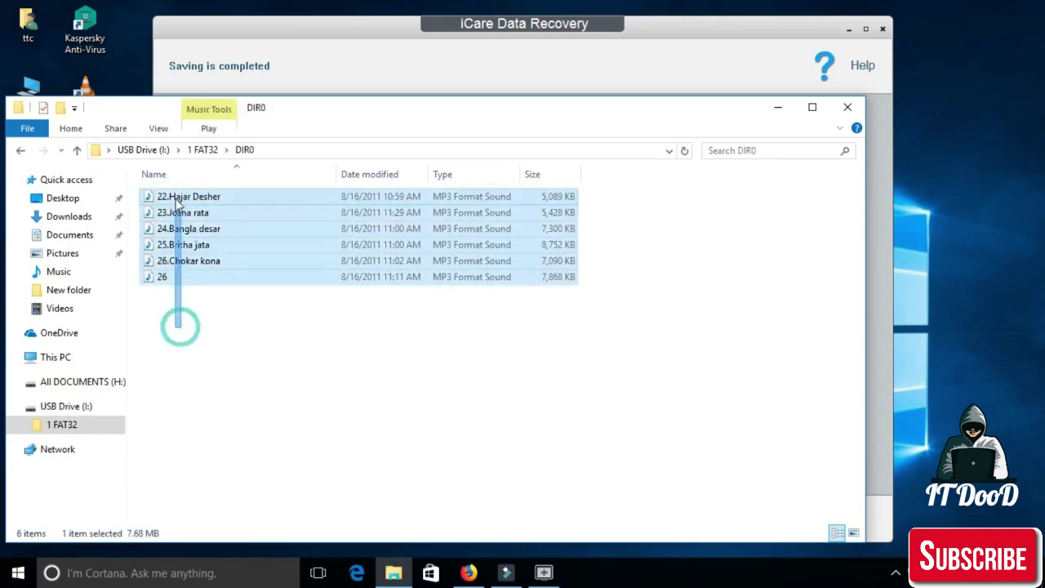
click(203, 294)
click(22, 152)
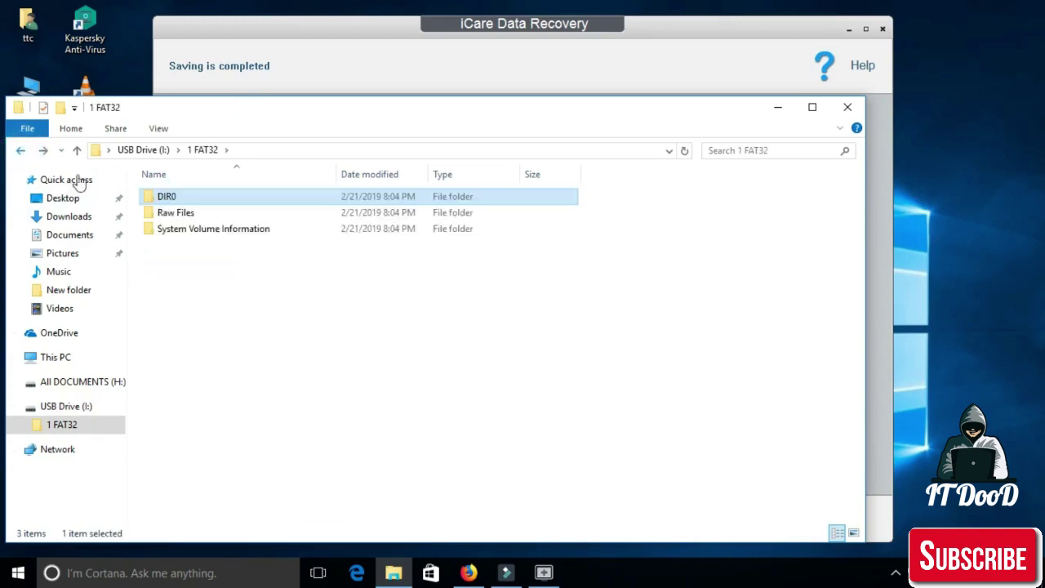
Step: Reopen the MP3 Music file folder in Raw Files, highlight all its recovered files, and clear the selection
double_click(175, 214)
click(176, 197)
double_click(177, 197)
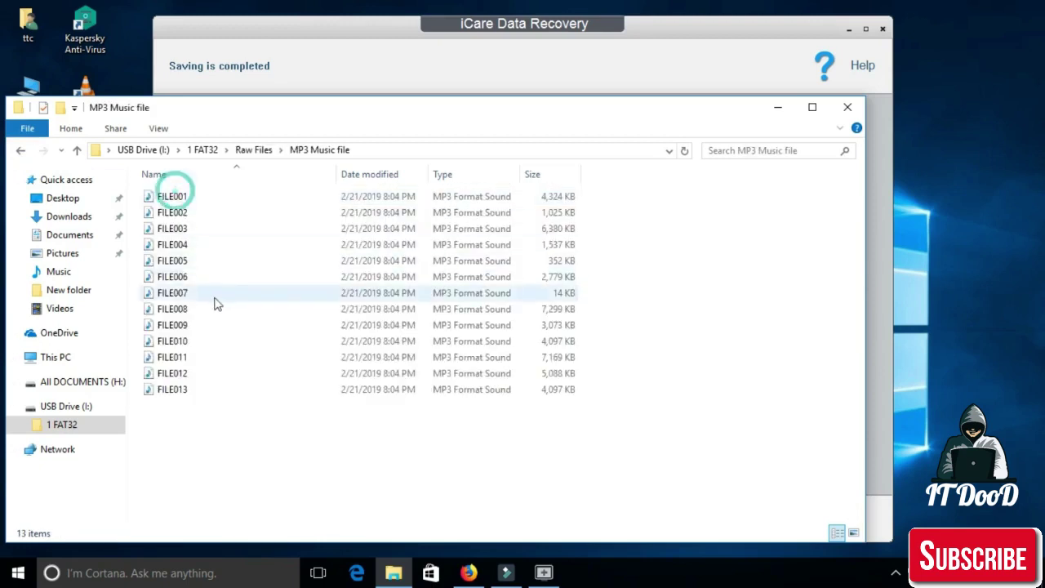
key(ctrl+a)
click(320, 416)
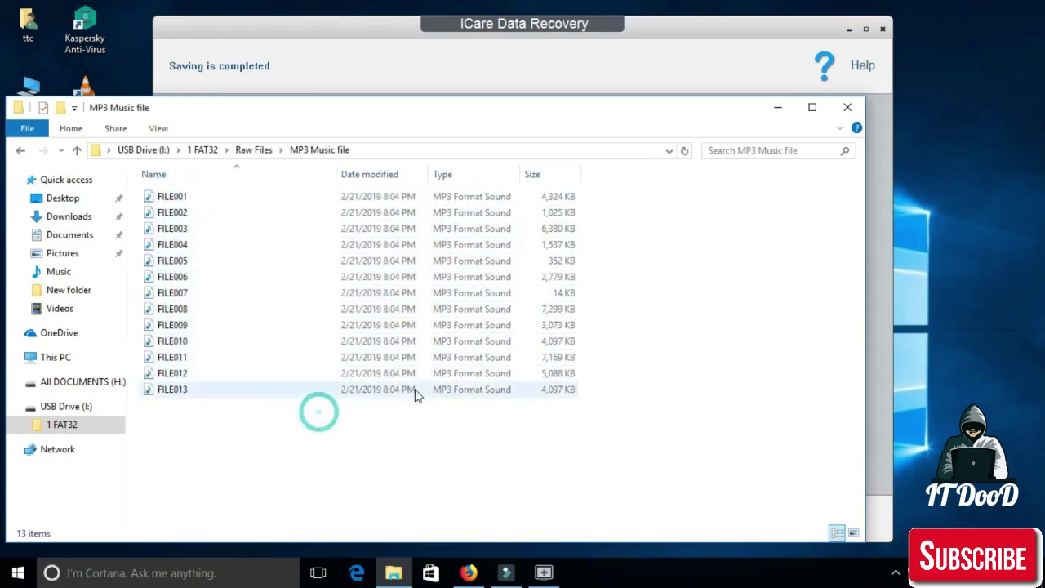
Step: Close the MP3 Music file folder, return to the recovered file list, and deselect everything under 1 FAT32
click(847, 108)
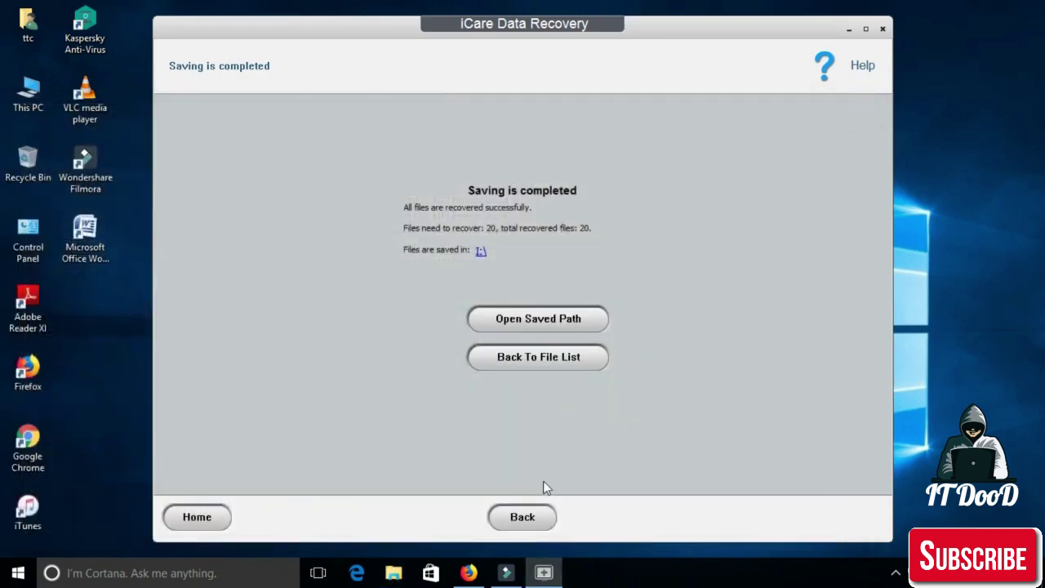
click(542, 523)
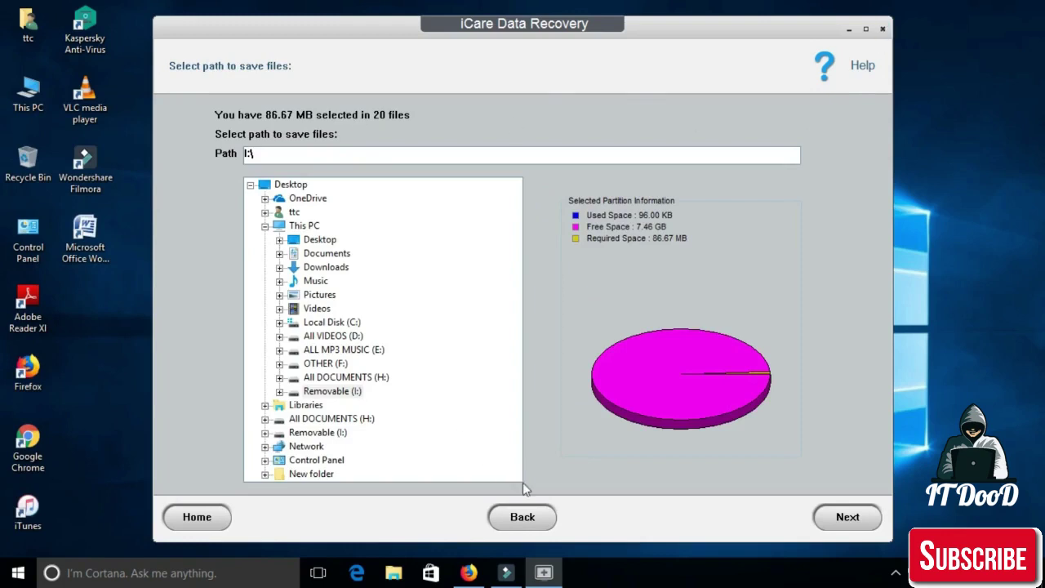
click(527, 516)
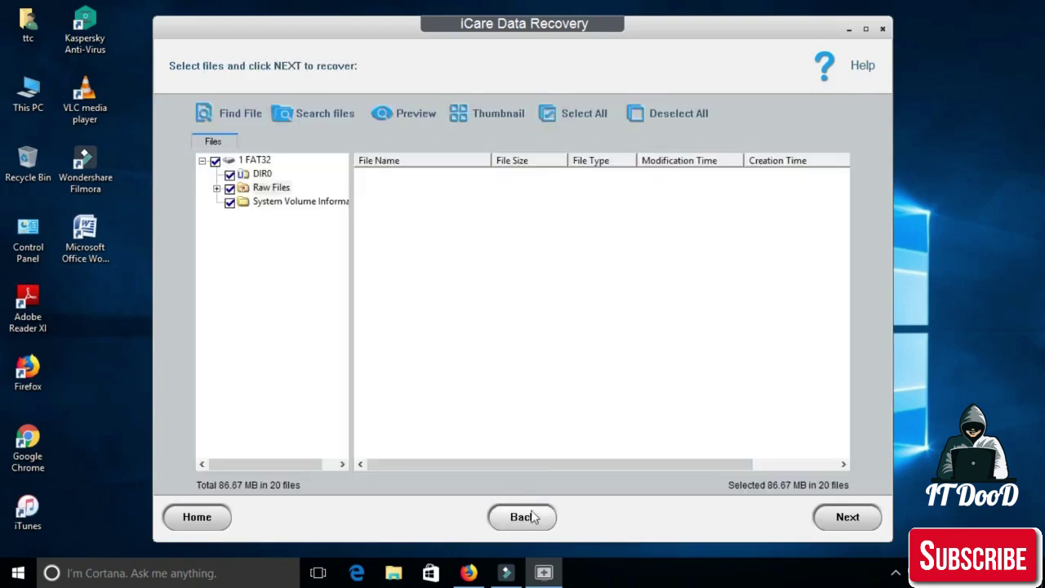
click(215, 161)
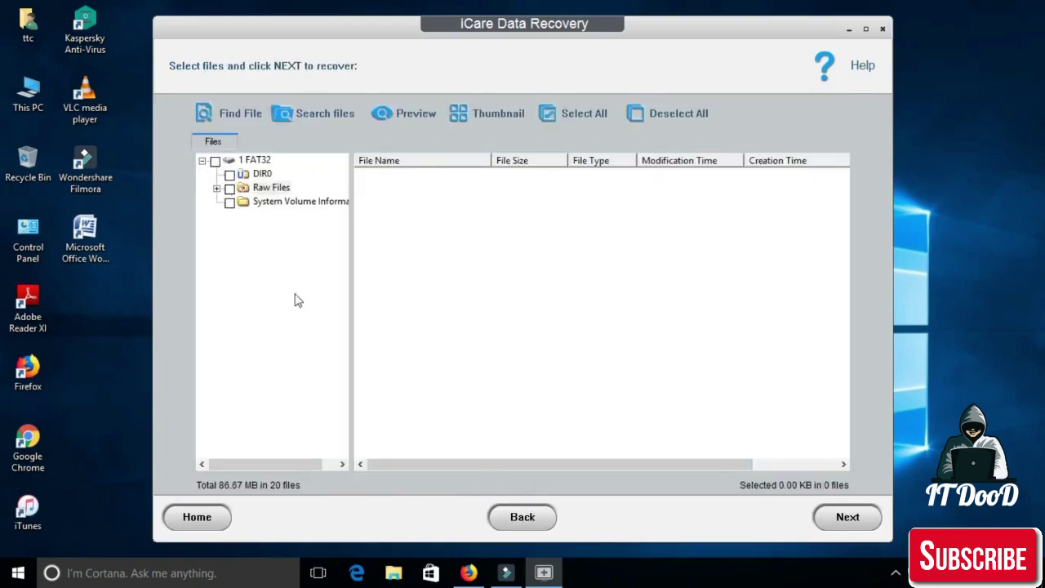
click(850, 531)
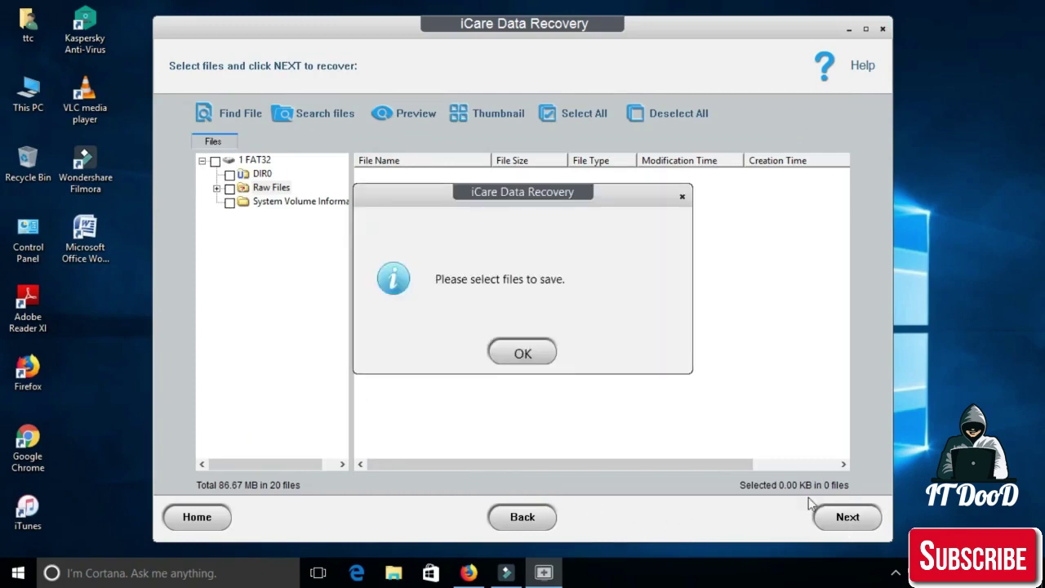
click(549, 360)
Step: Examine the DIR0 and Raw Files entries in the recovered file list, and mark DIR0 for recovery
click(259, 174)
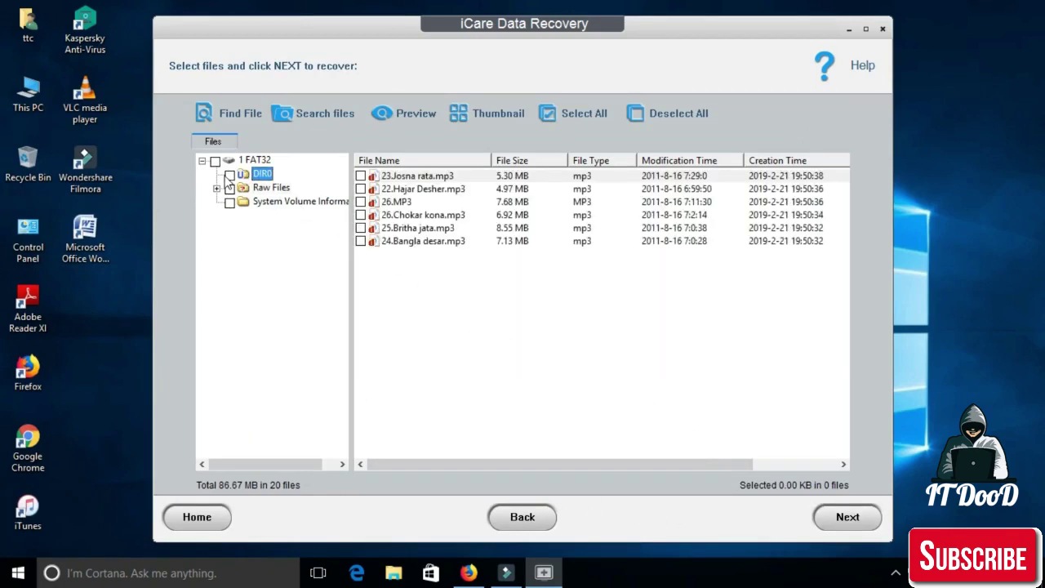
click(258, 187)
click(261, 174)
click(230, 174)
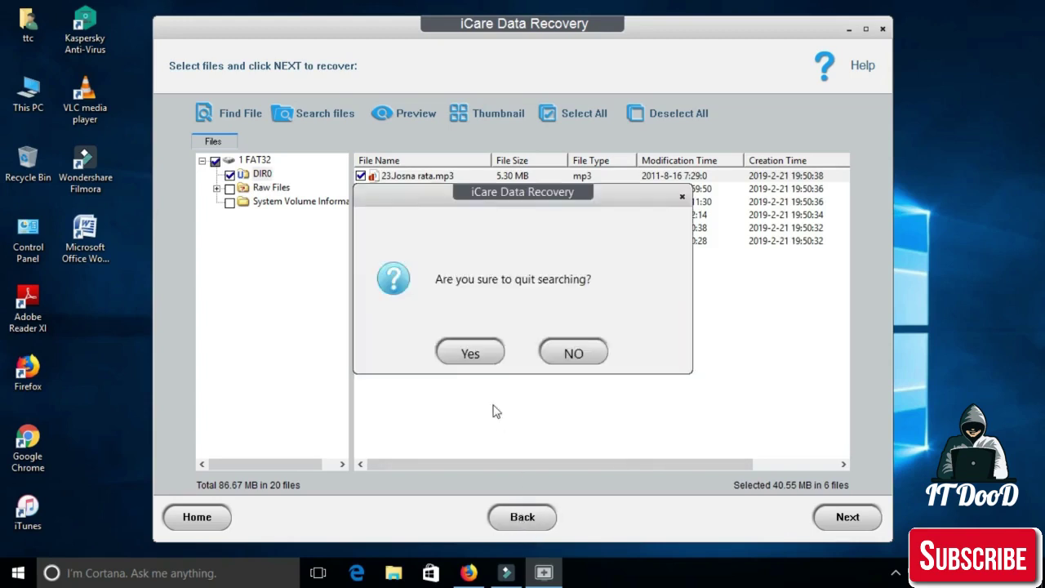
Step: Quit the current search results and reload the files of Partition 1 FAT32 after toggling its FAT2 option
click(472, 354)
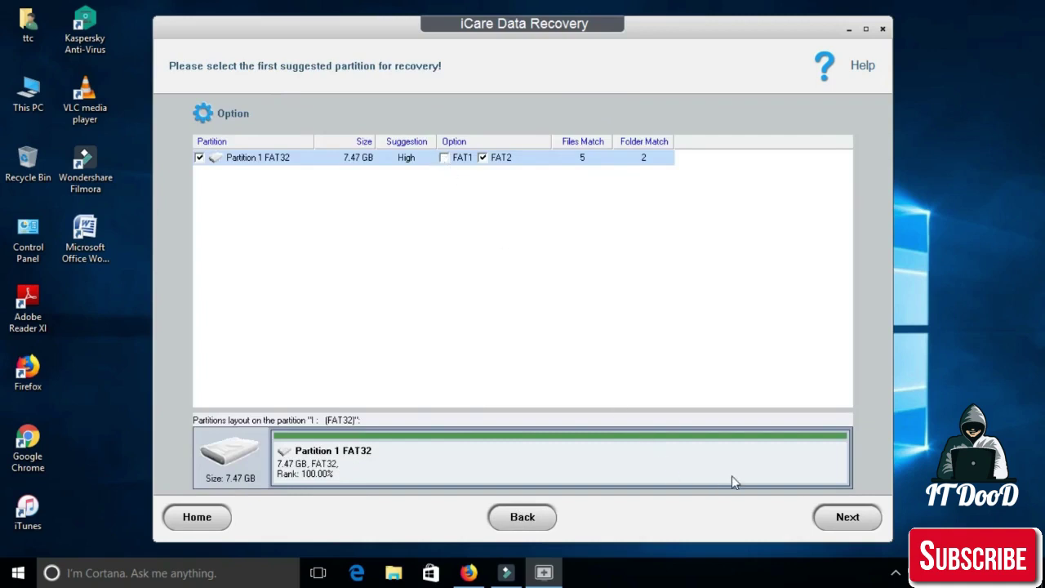
click(482, 157)
click(863, 529)
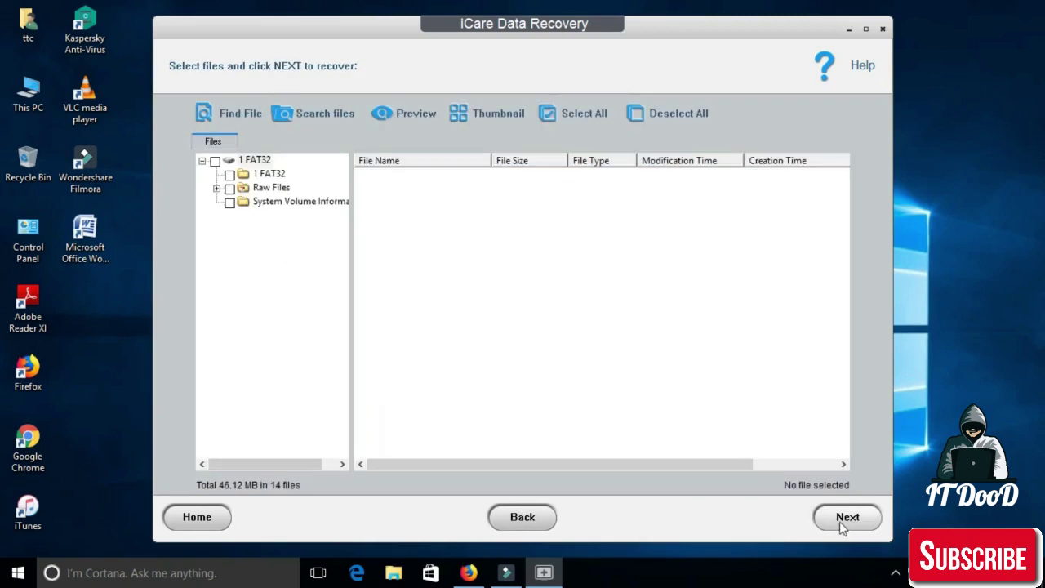
Step: Mark the 1 FAT32 and Raw Files folders for recovery, and expand Raw Files
click(273, 174)
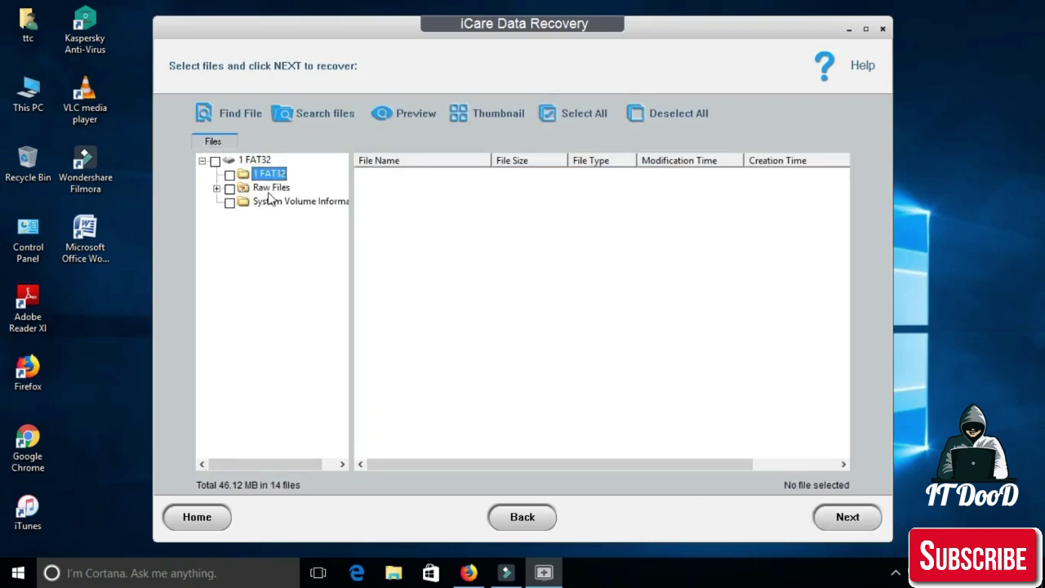
click(250, 189)
click(230, 175)
click(242, 175)
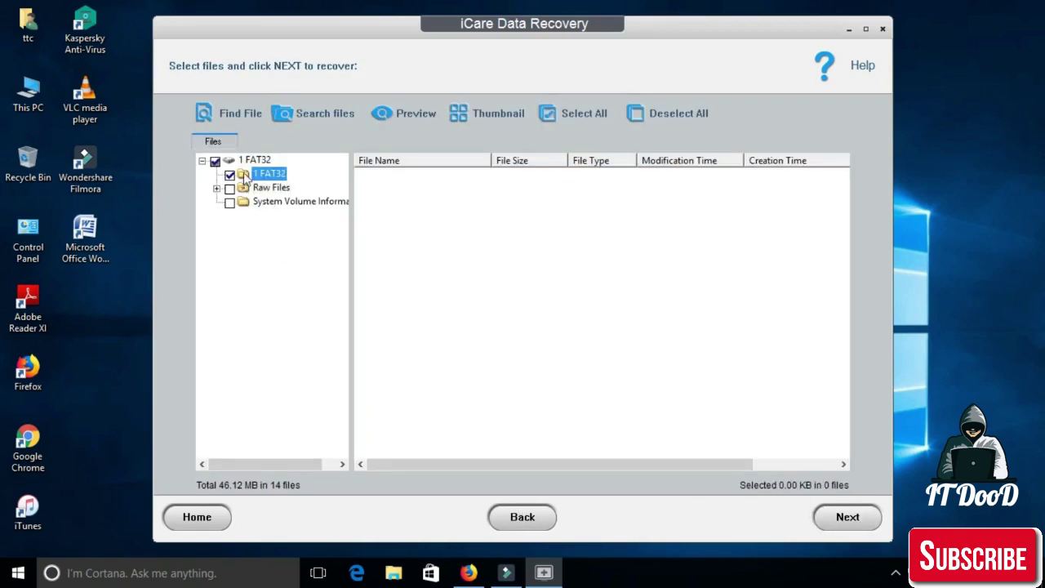
click(249, 189)
click(230, 189)
double_click(248, 189)
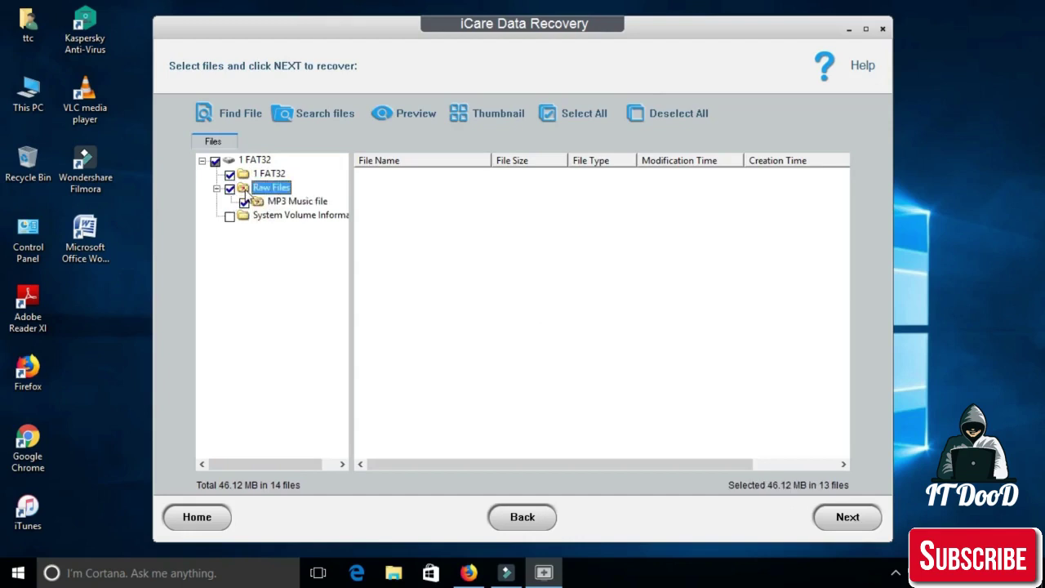
Step: Examine the MP3 Music file and System Volume Information folders, collapse Raw Files, and view the 1 FAT32 folder
click(284, 204)
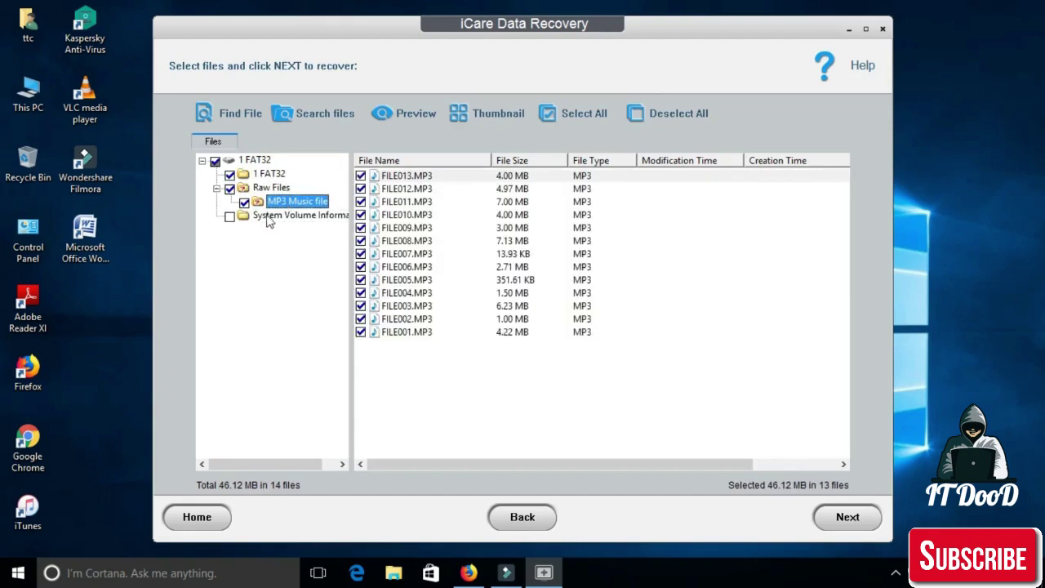
click(273, 216)
click(270, 190)
double_click(269, 190)
click(268, 176)
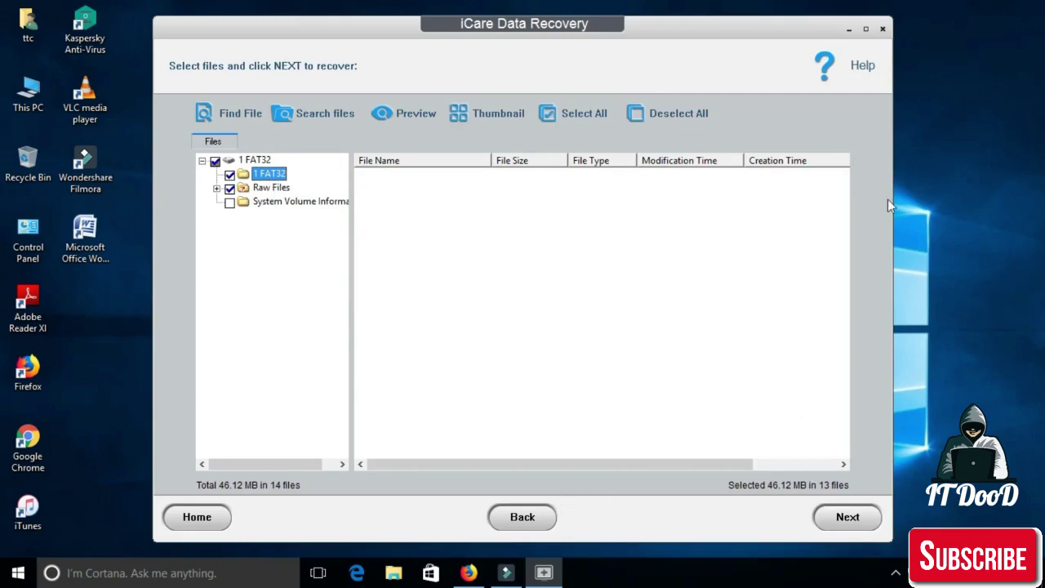
Step: Close iCare Data Recovery and return to a clear desktop
click(883, 30)
key(Escape)
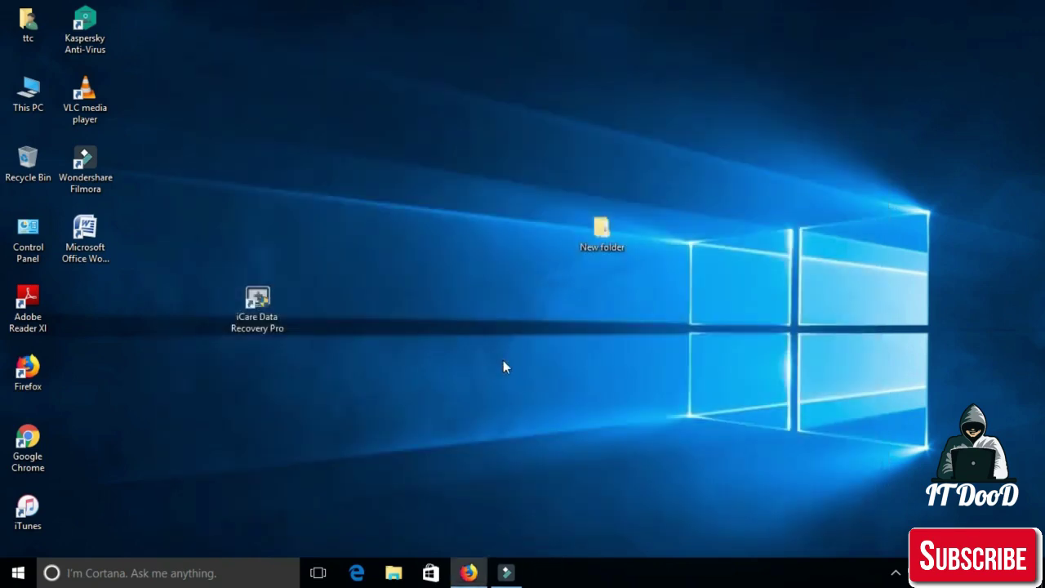
right_click(504, 366)
click(535, 403)
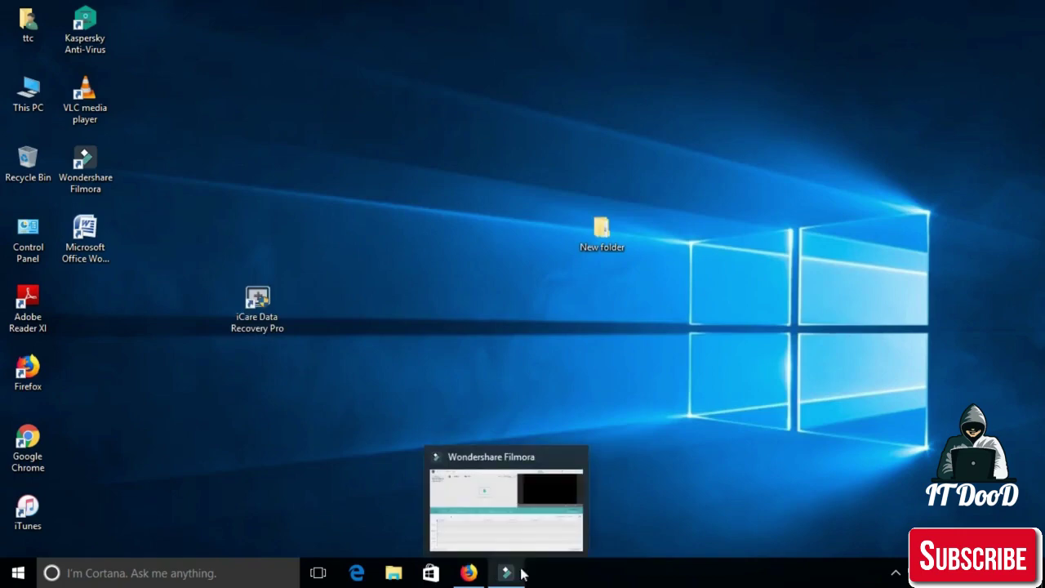